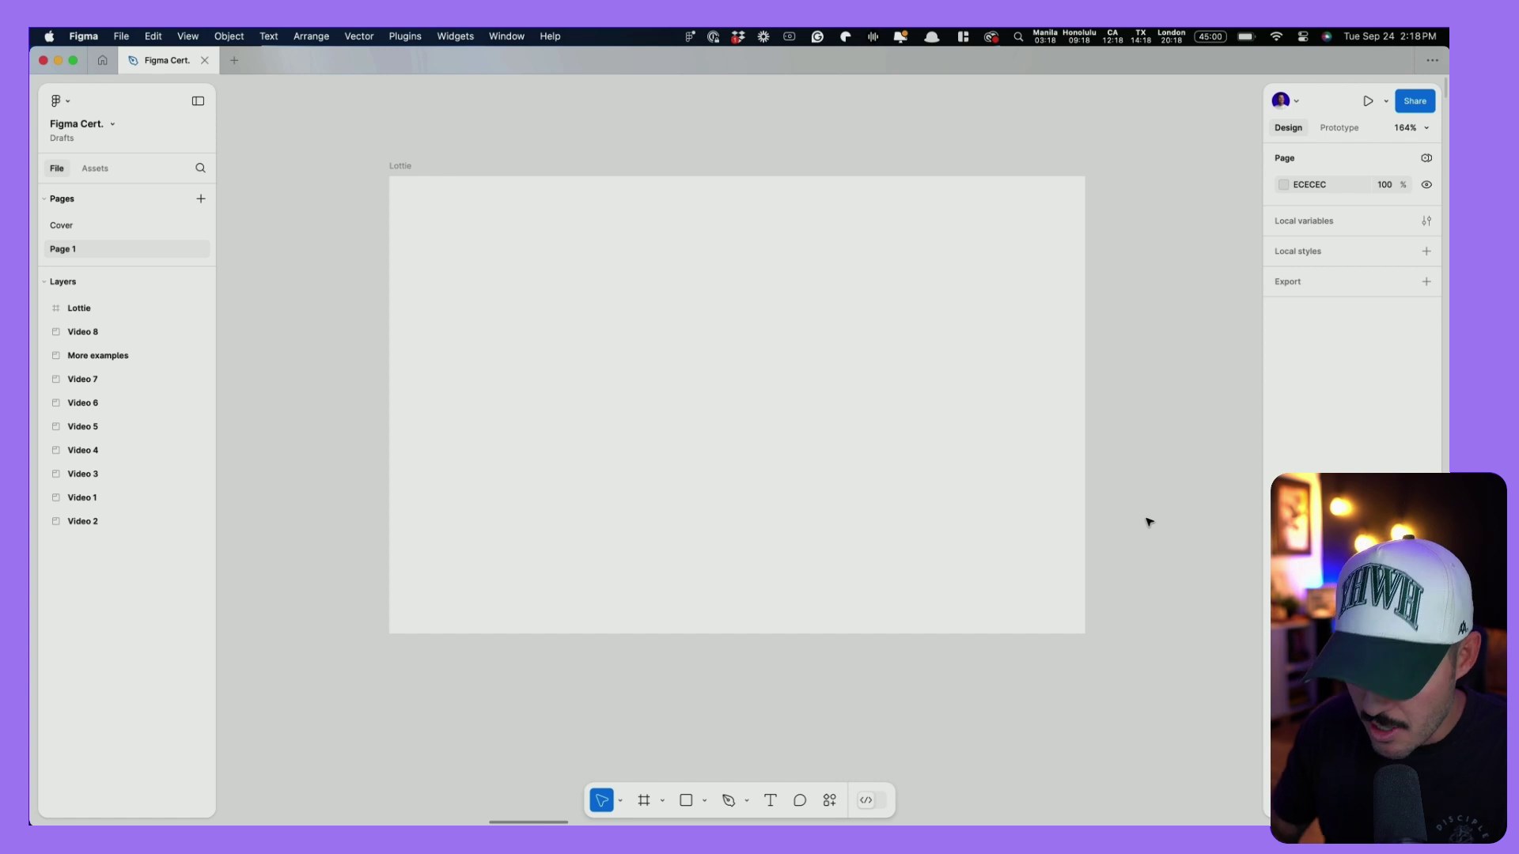
- Find the LottieFiles plugin under Plugins & widgets by searching 'lotti' and save it
key(super+k)
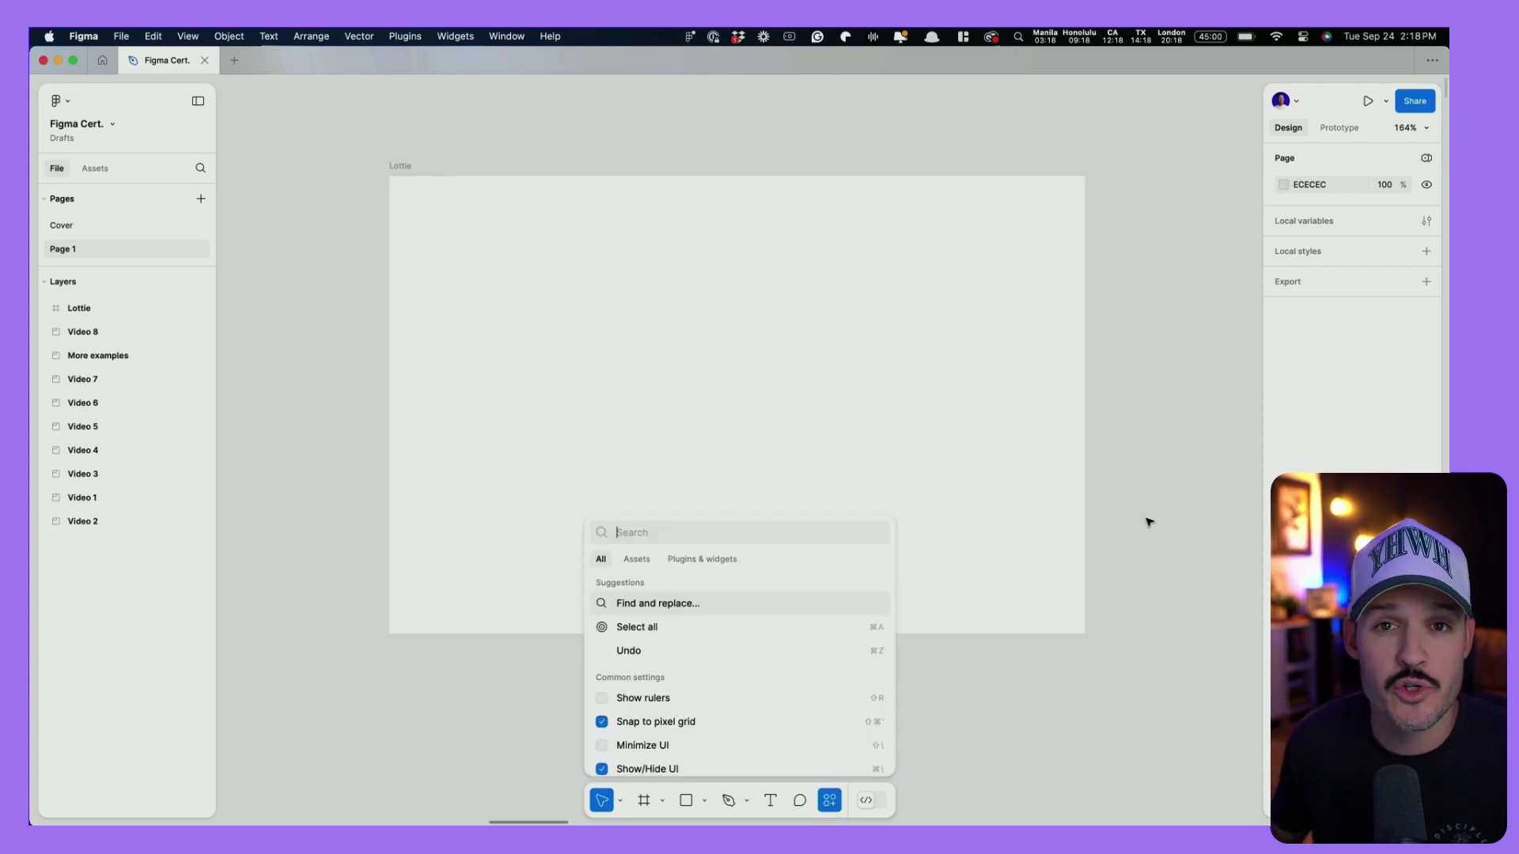
click(830, 802)
click(830, 804)
click(829, 804)
click(830, 805)
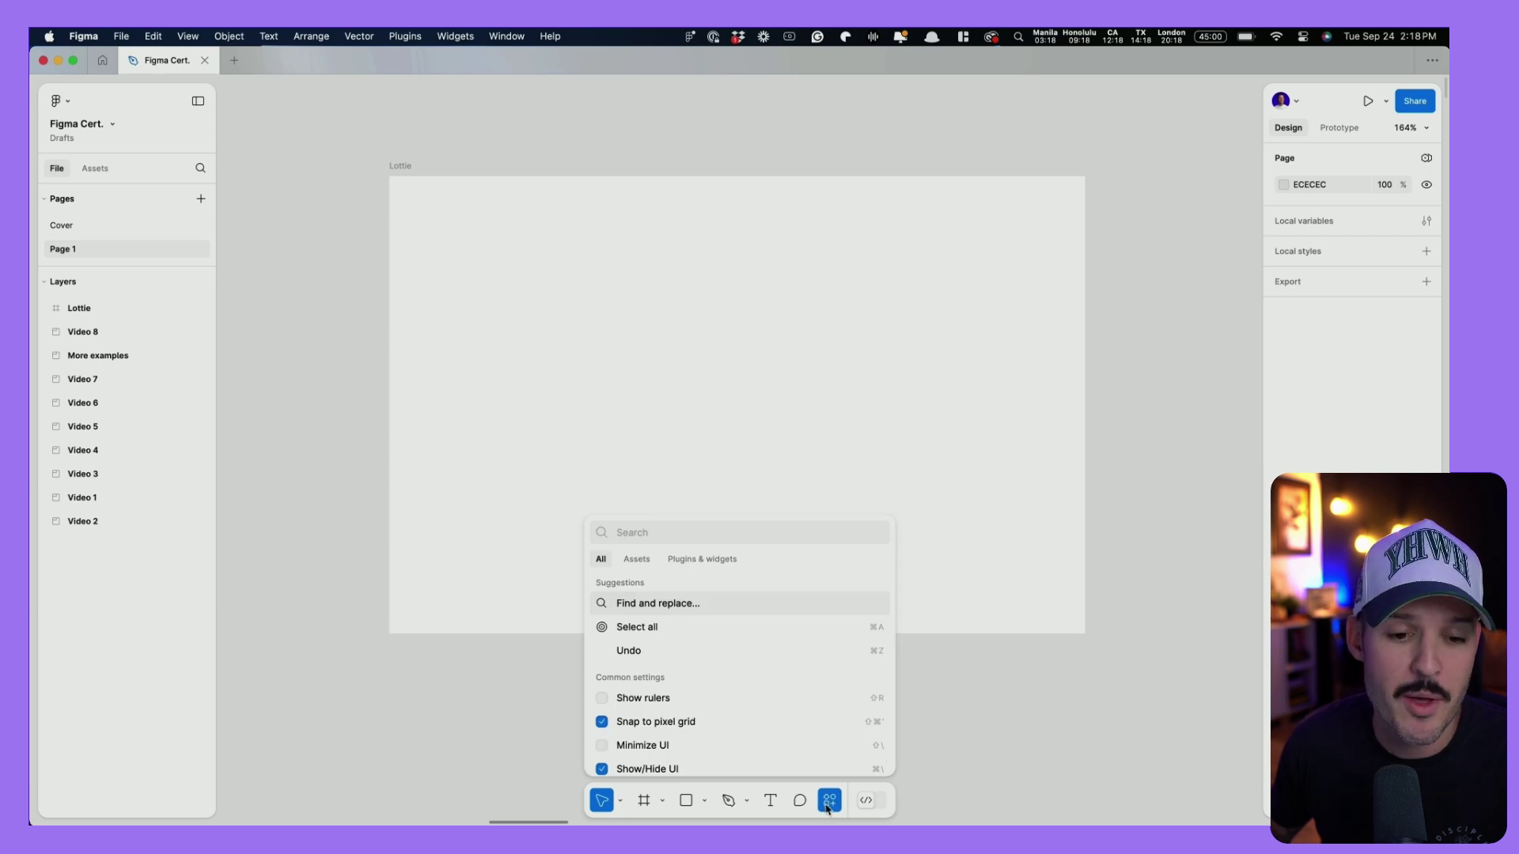
click(637, 560)
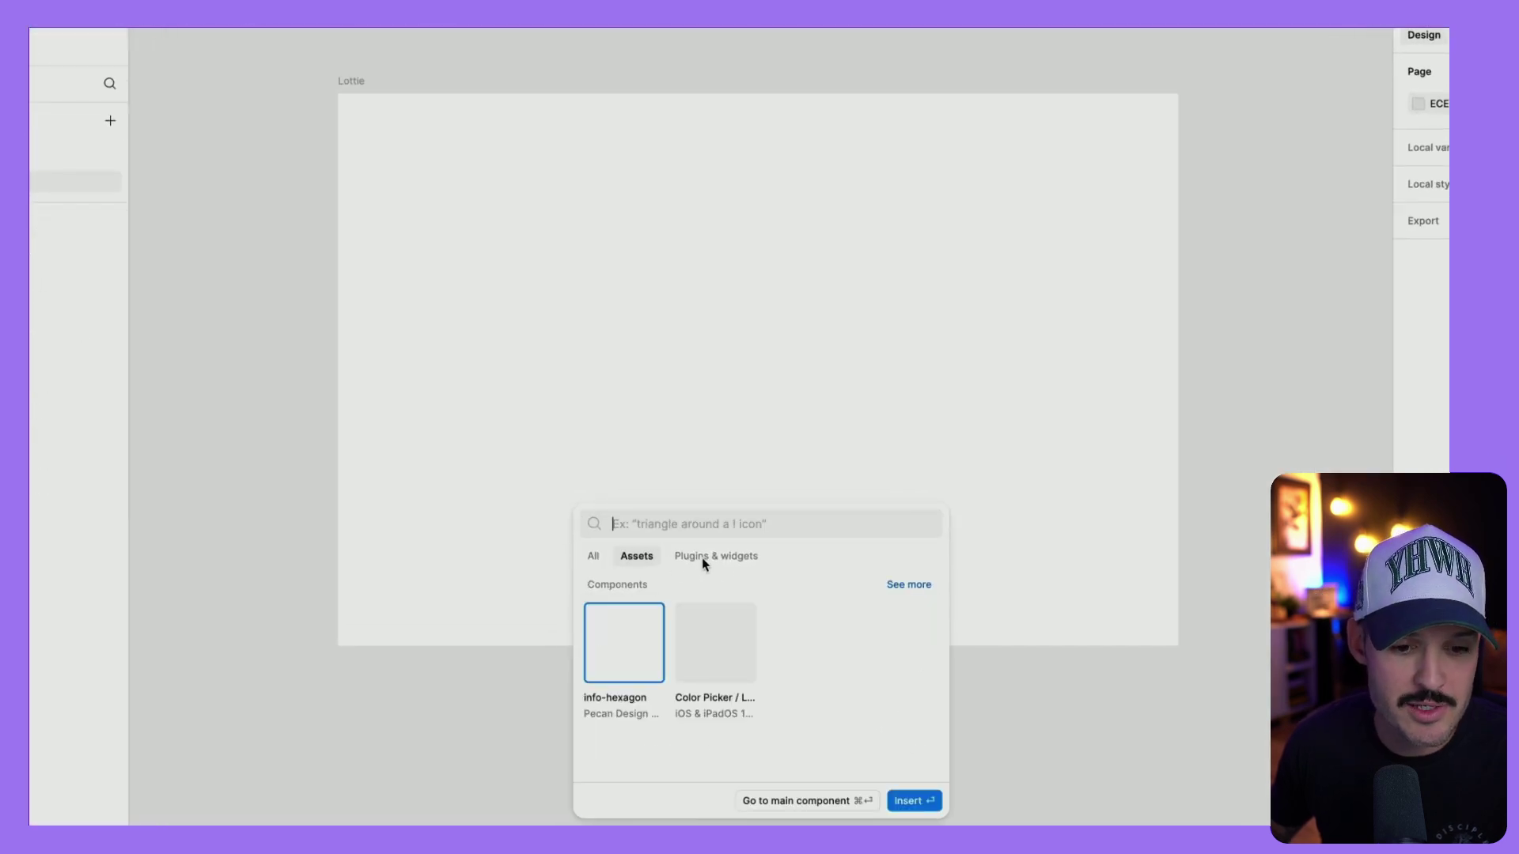
click(702, 559)
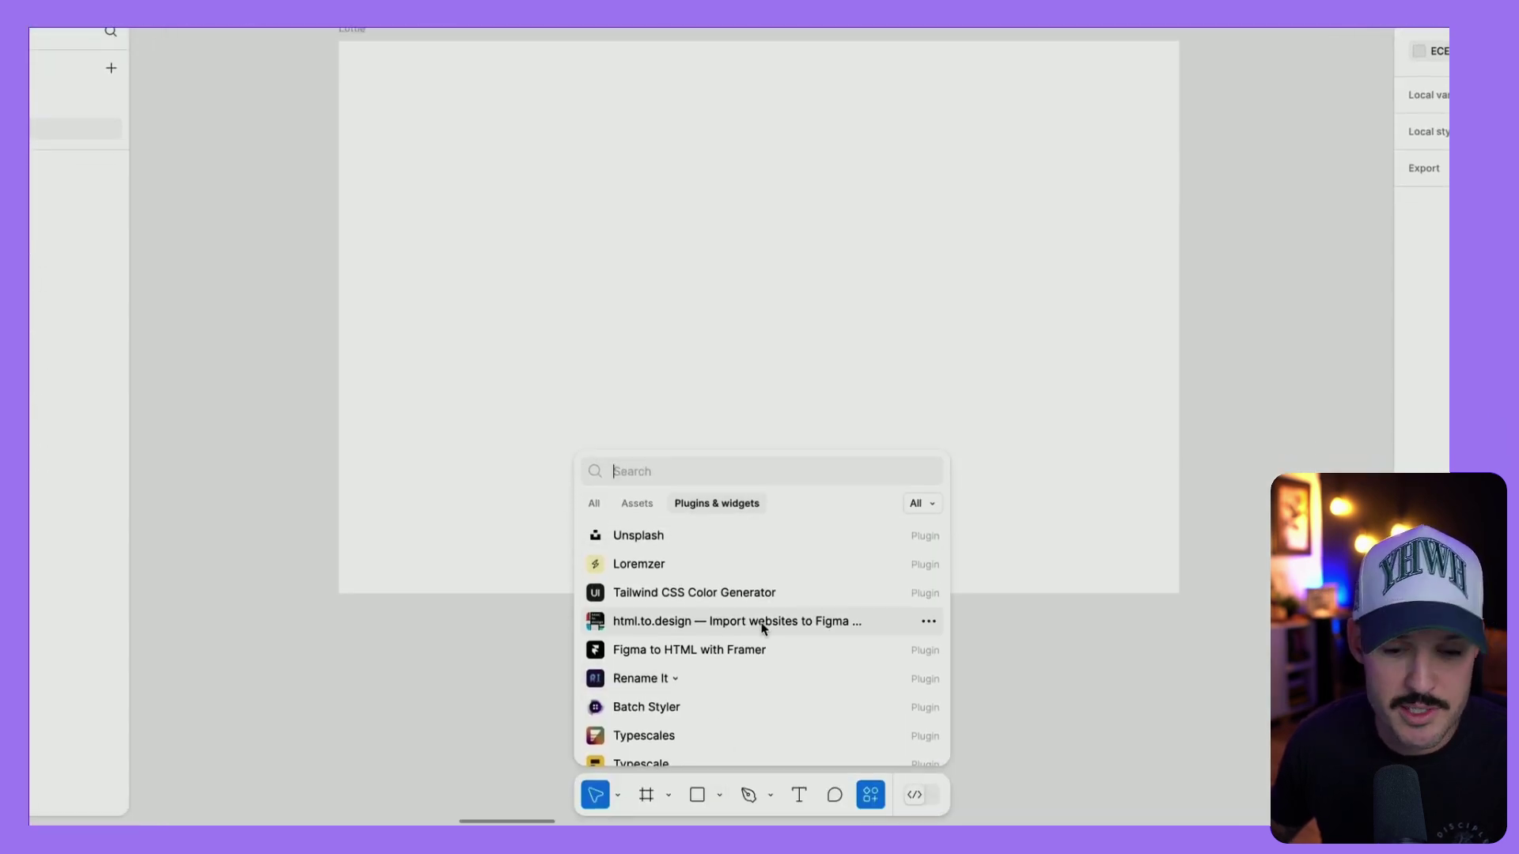
text(lottiefiles)
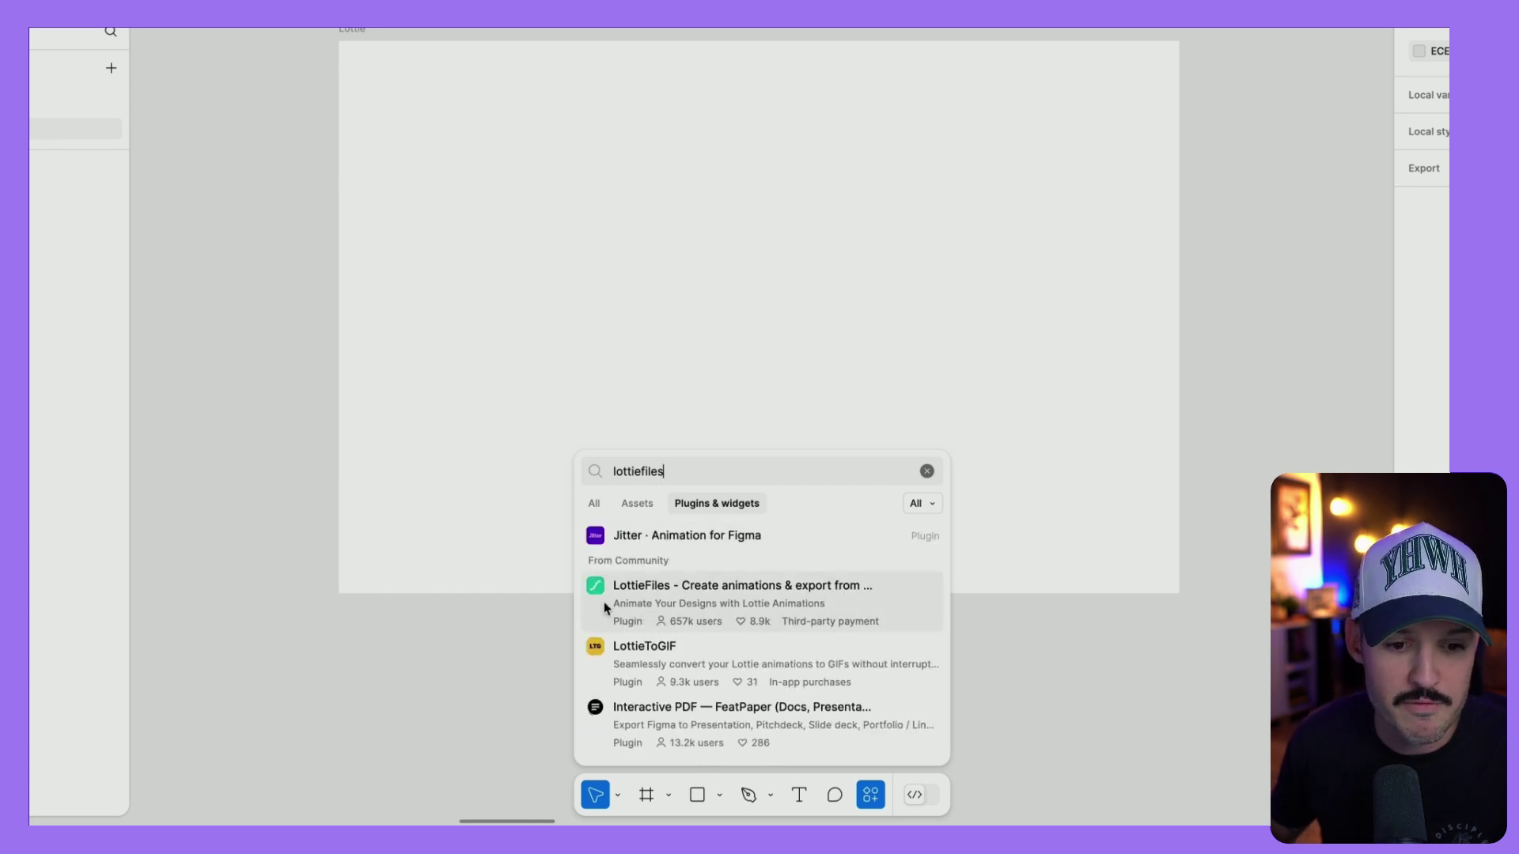
click(716, 603)
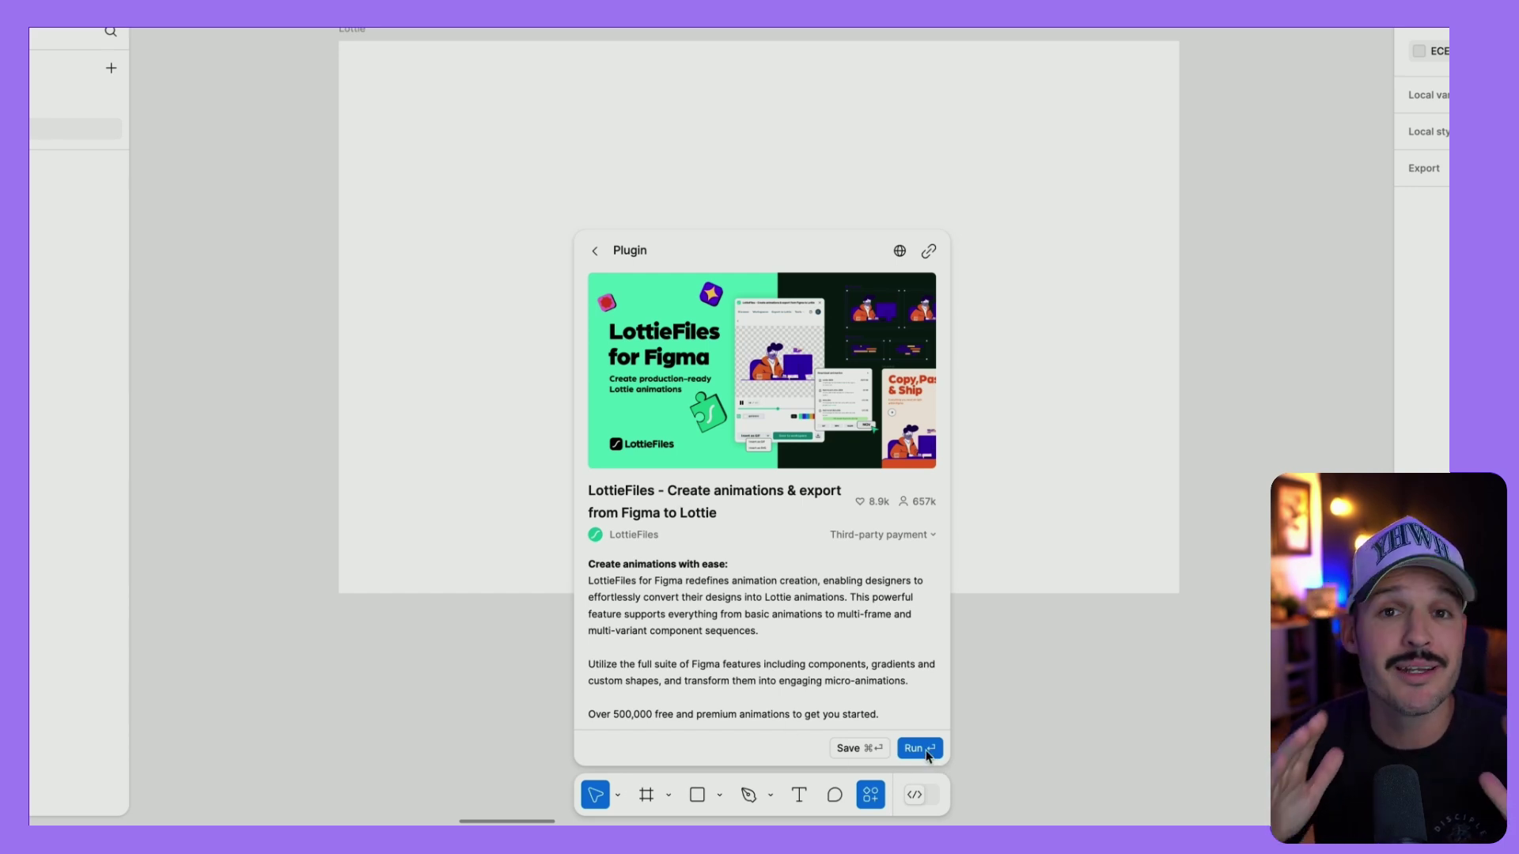
click(866, 749)
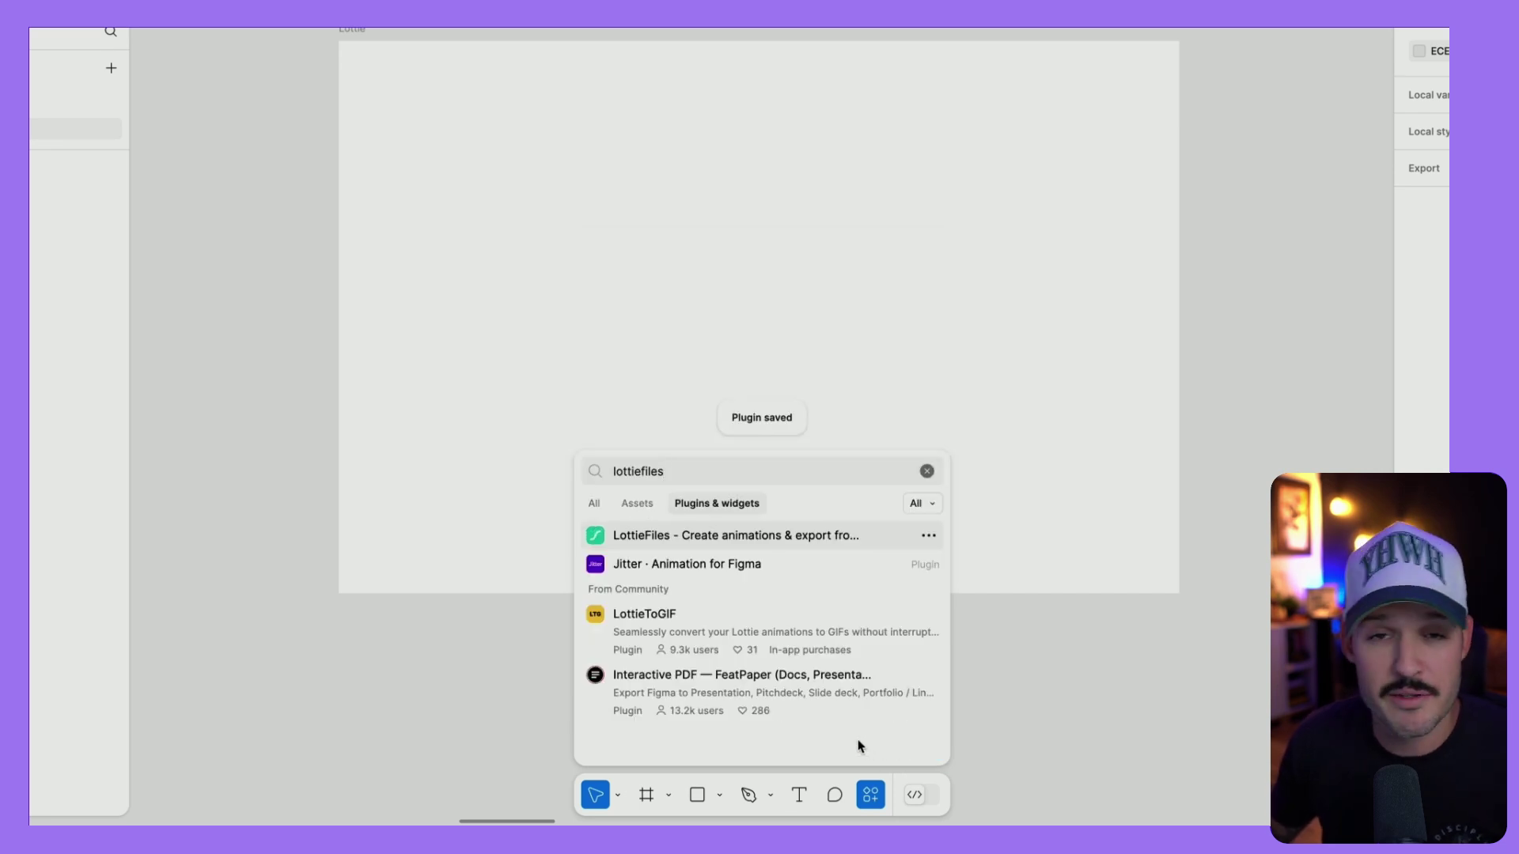
- Run LottieFiles, open the walking dog animation and insert it onto the canvas as an SVG
click(753, 535)
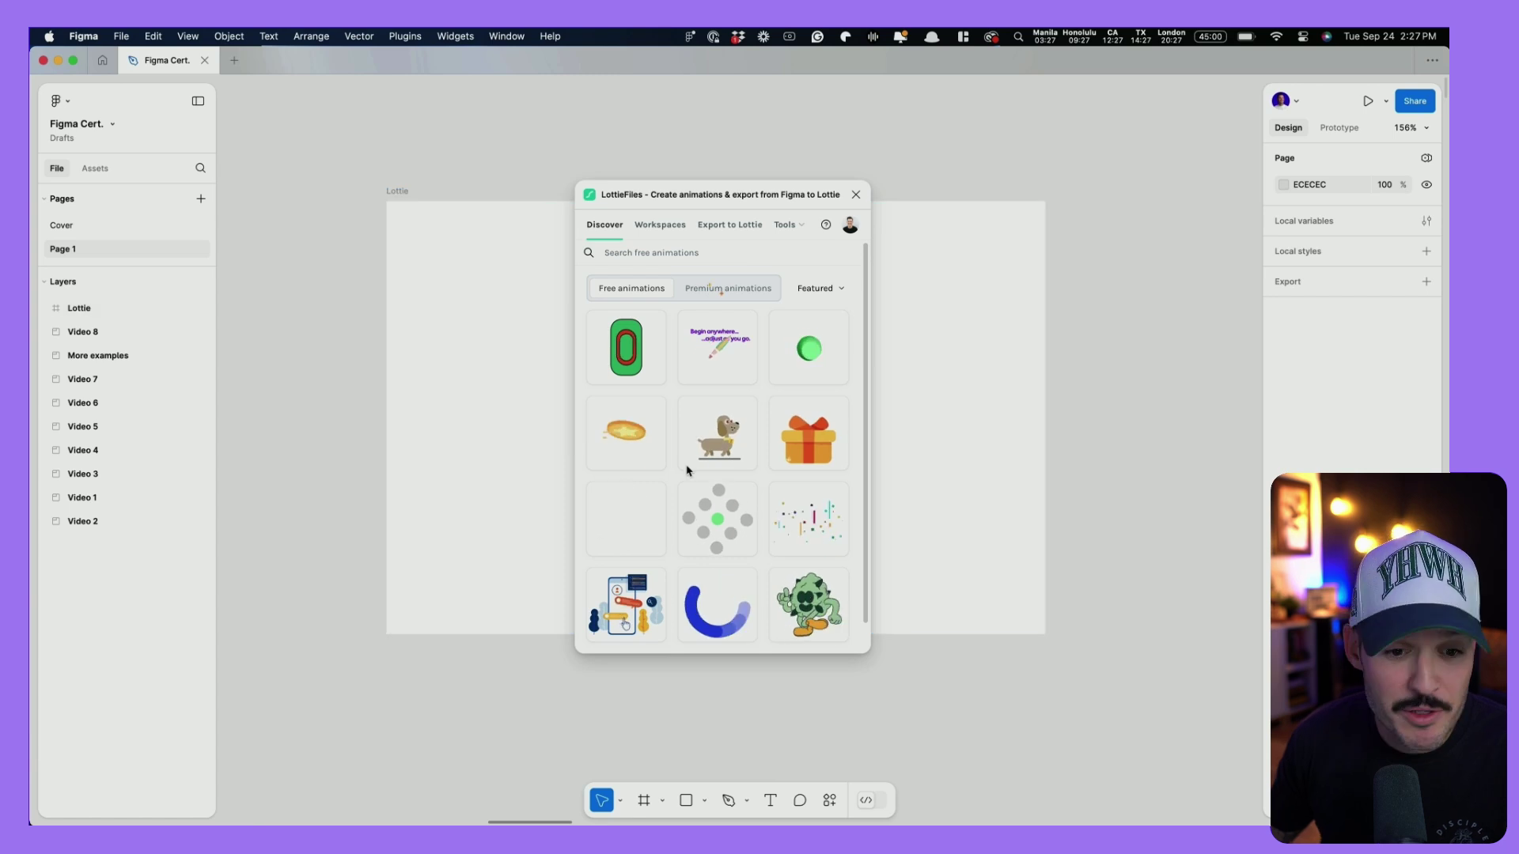
click(728, 451)
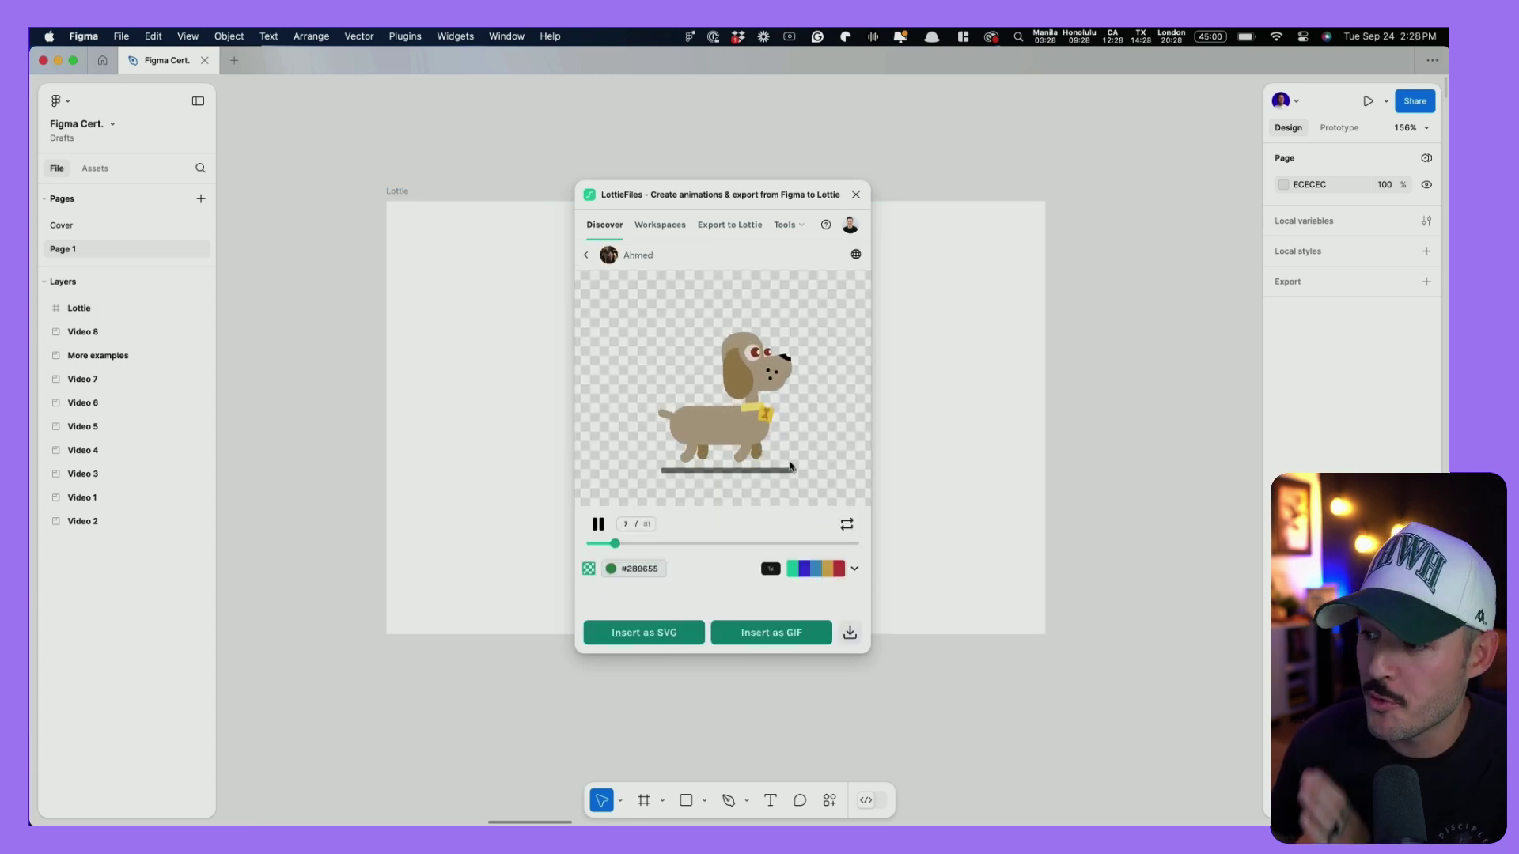
click(856, 571)
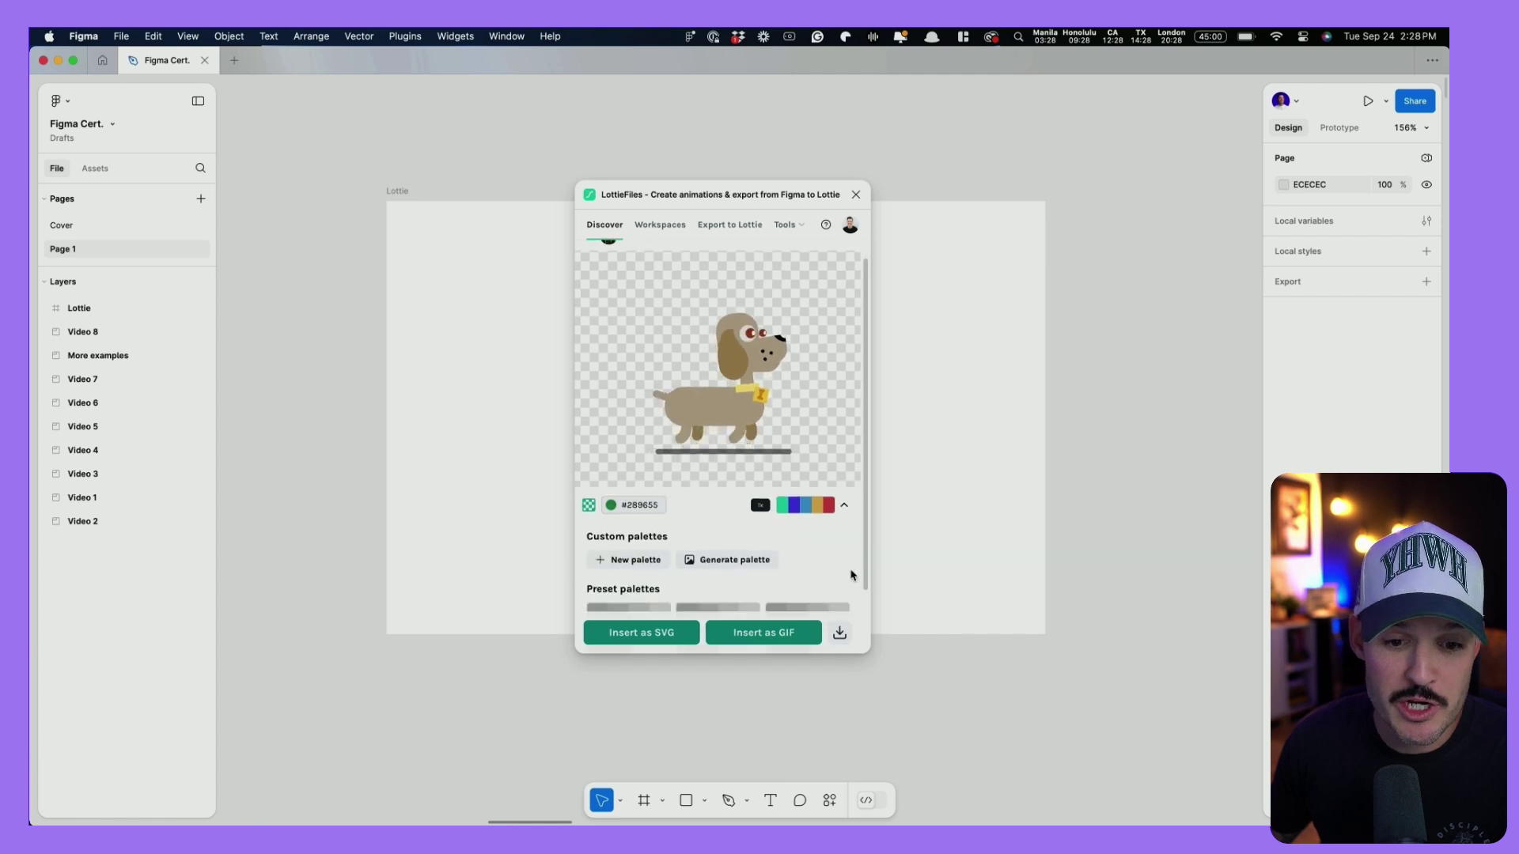
scroll(848, 562, down, 2)
click(843, 436)
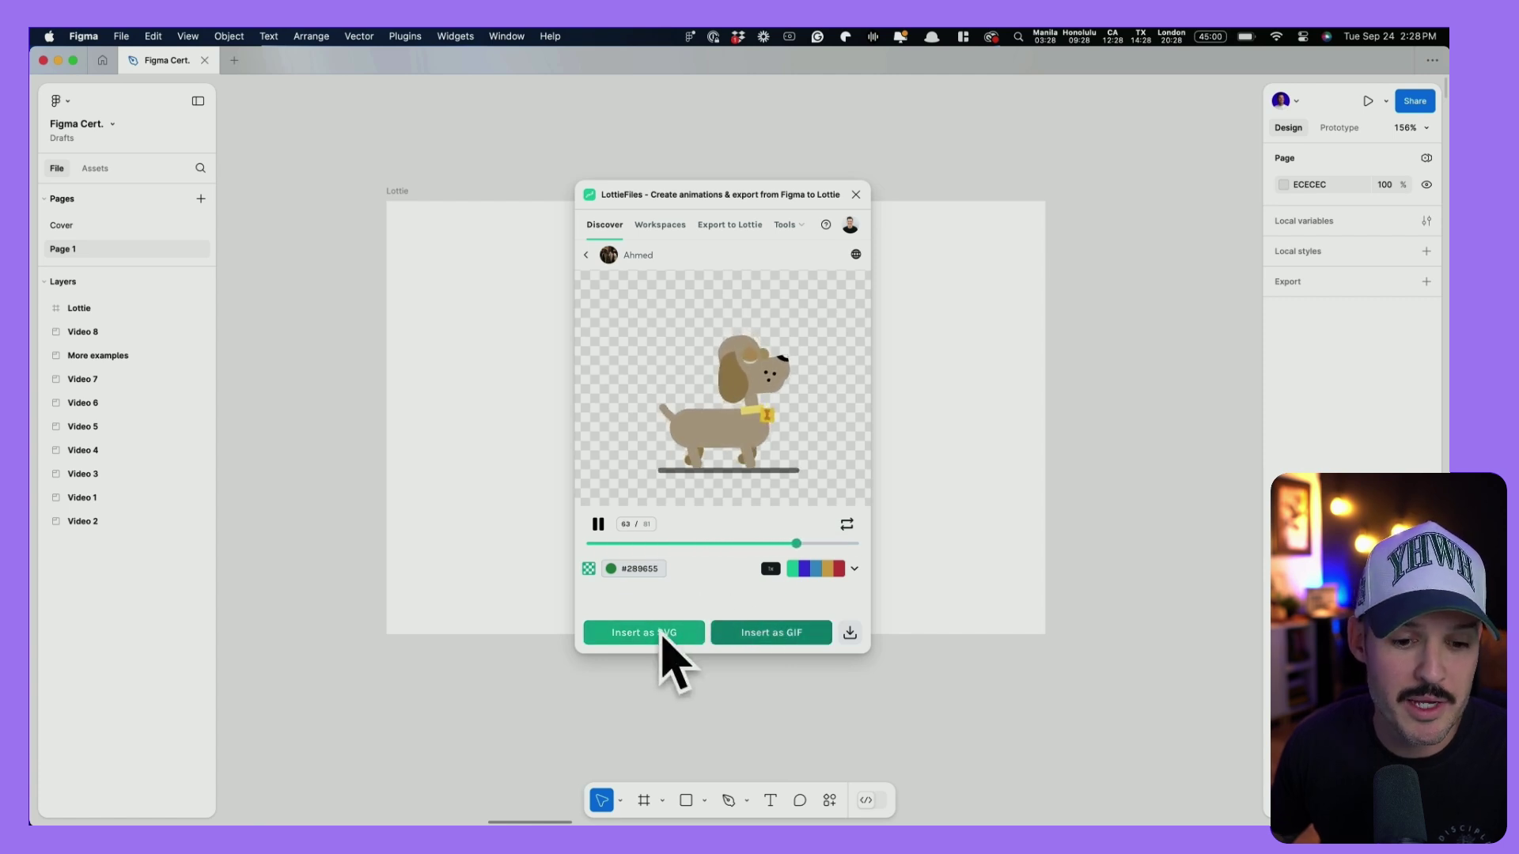
click(661, 638)
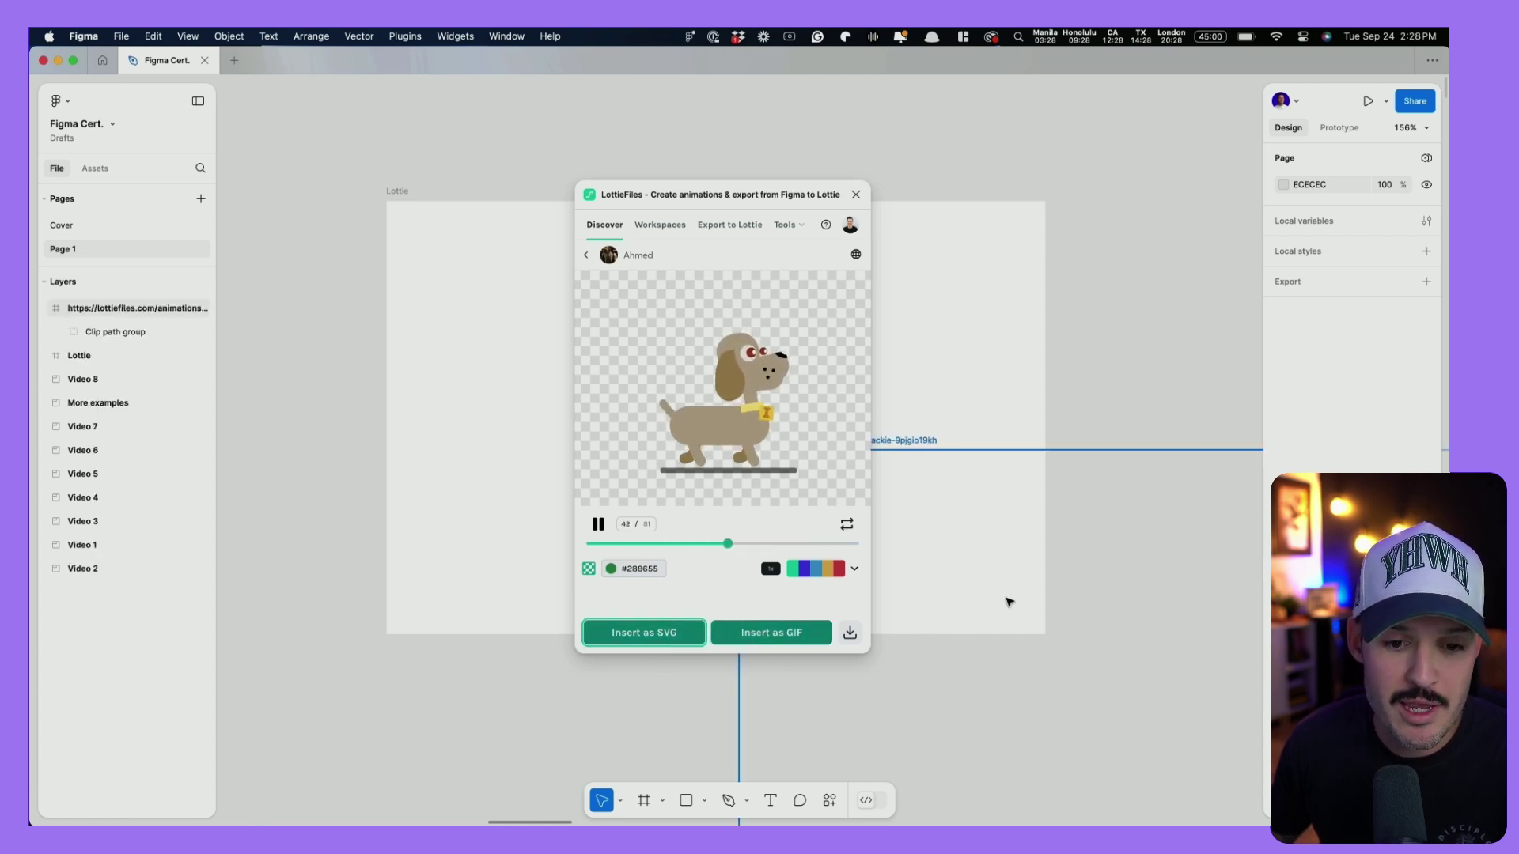
scroll(1021, 605, down, 5)
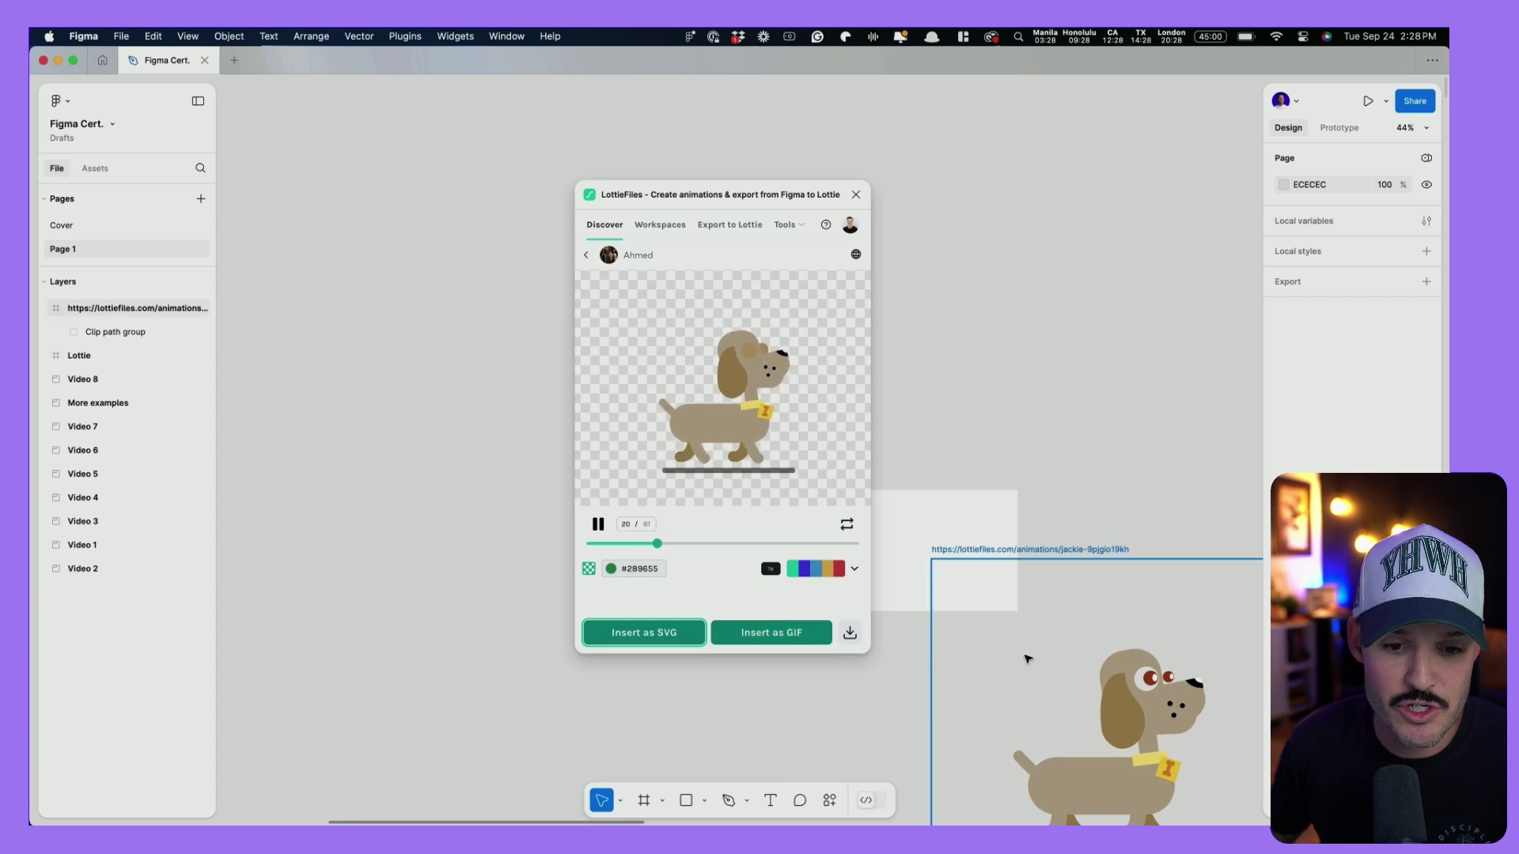
scroll(1027, 656, up, 5)
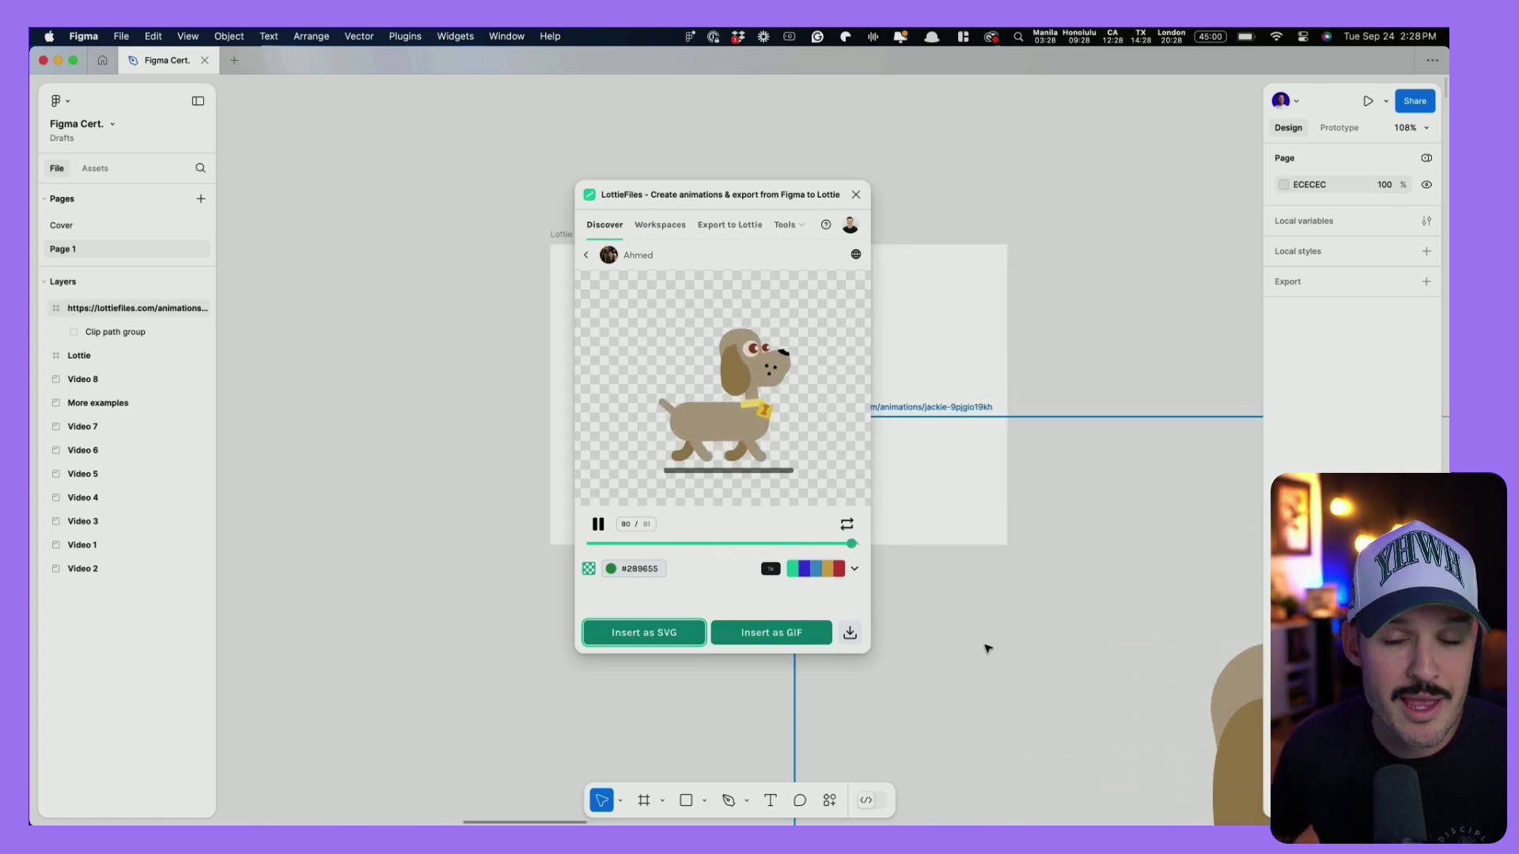
- Save the dog animation into the Animations folder of the LottieFiles workspace
click(850, 633)
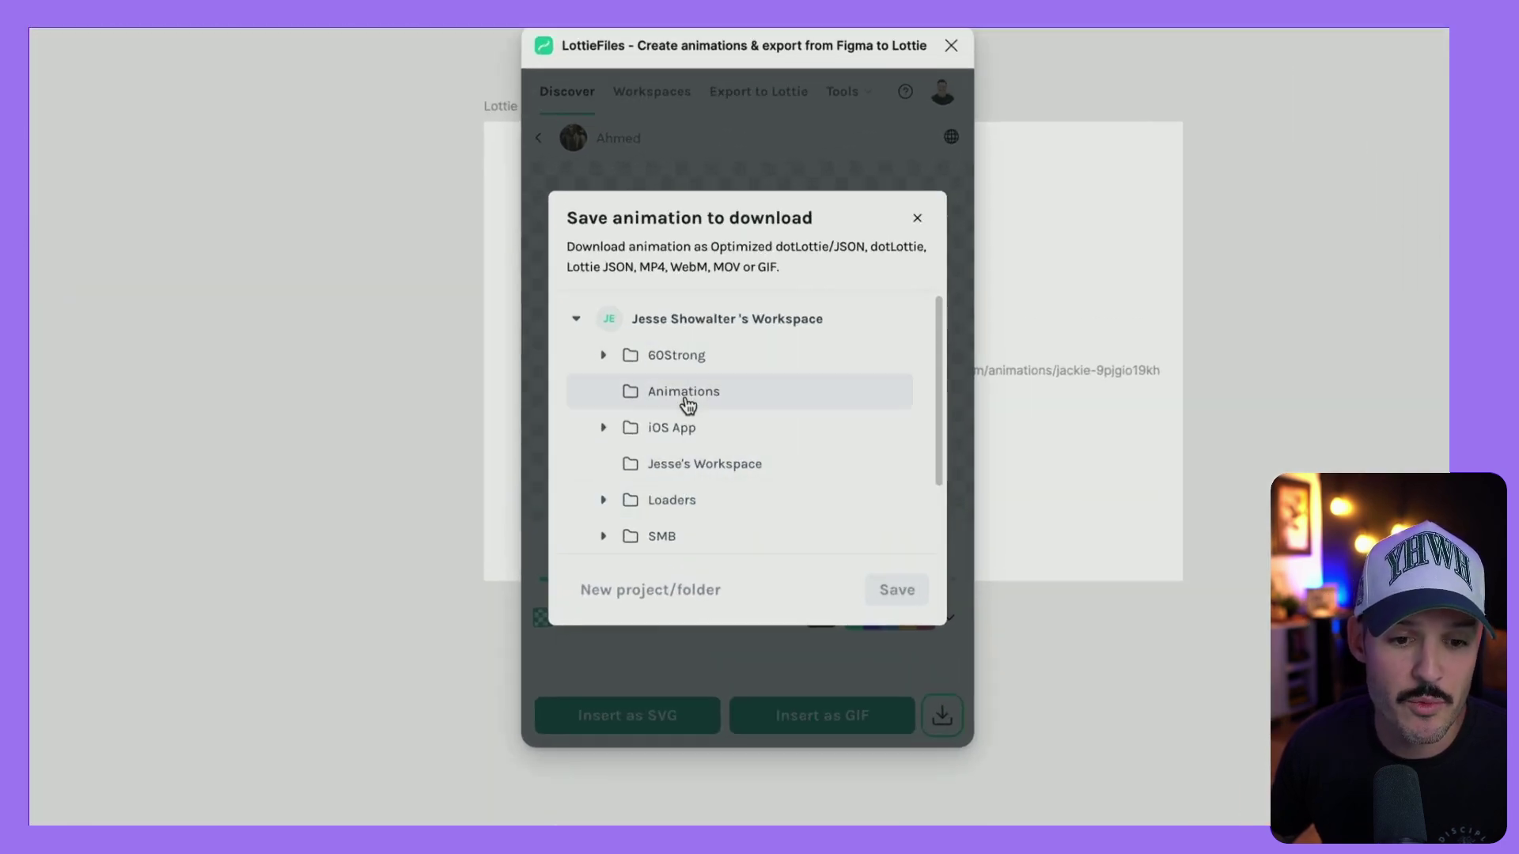
click(687, 405)
click(892, 589)
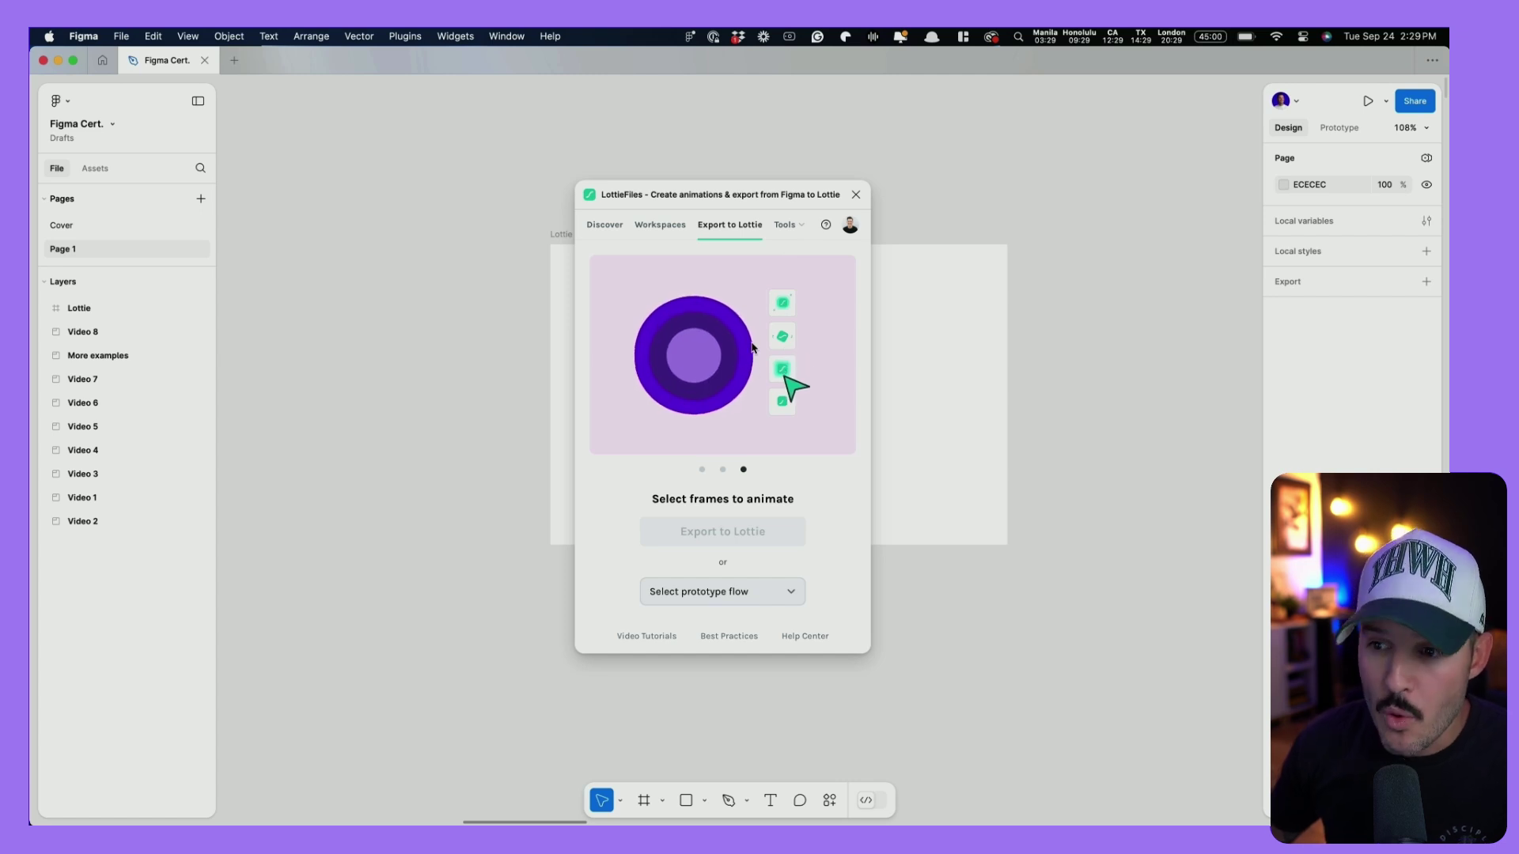
- Choose the Prototype flow from the prototype flow list to export it as a Lottie
click(712, 594)
click(706, 626)
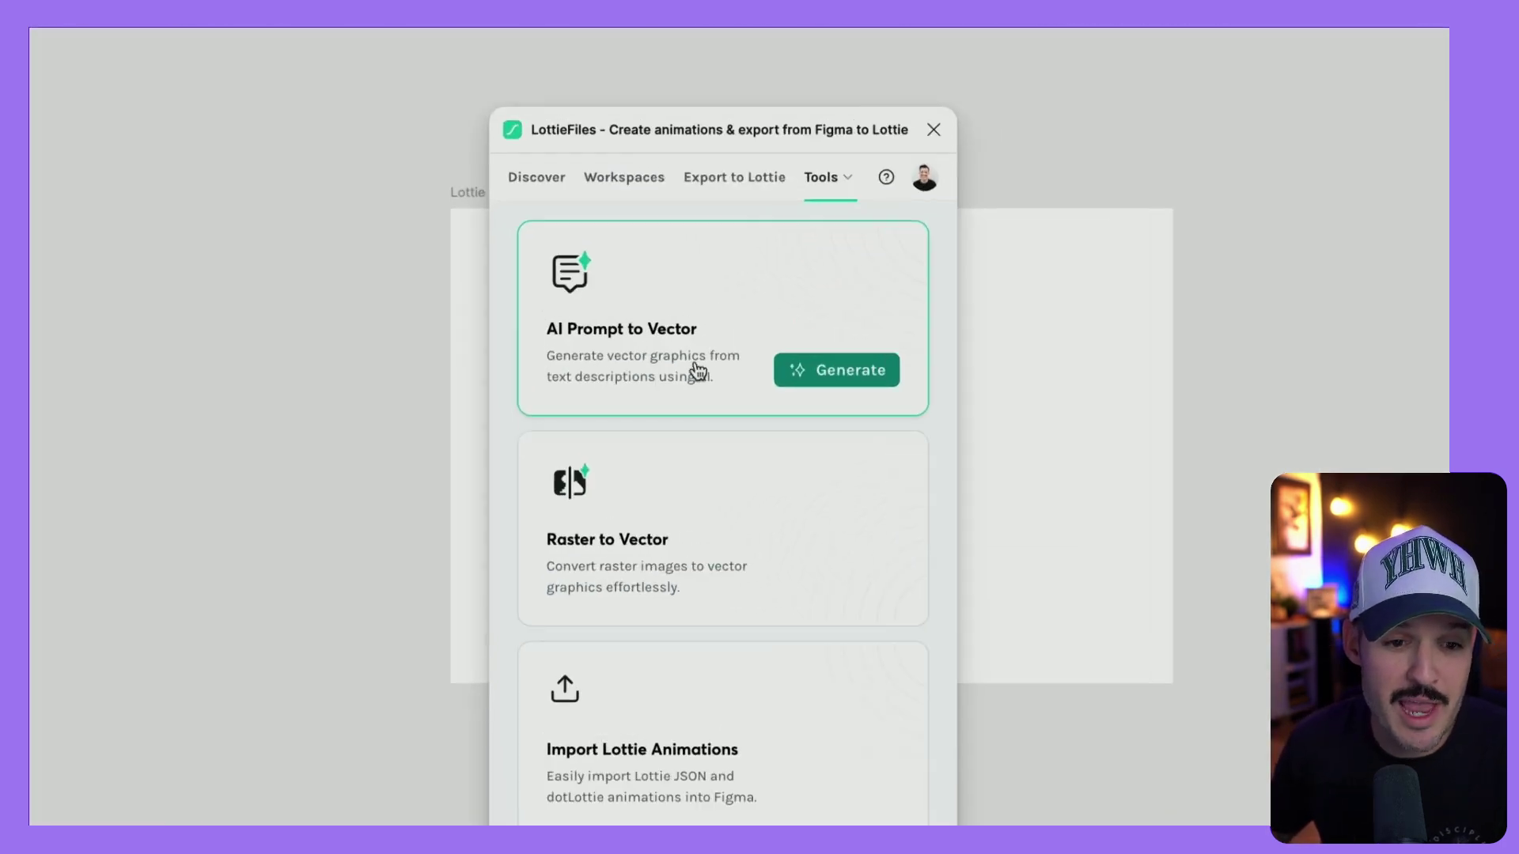
- Generate a vector with AI Prompt to Vector from the prompt 'a dancing dog'
click(703, 337)
click(677, 372)
text(a dancing dog)
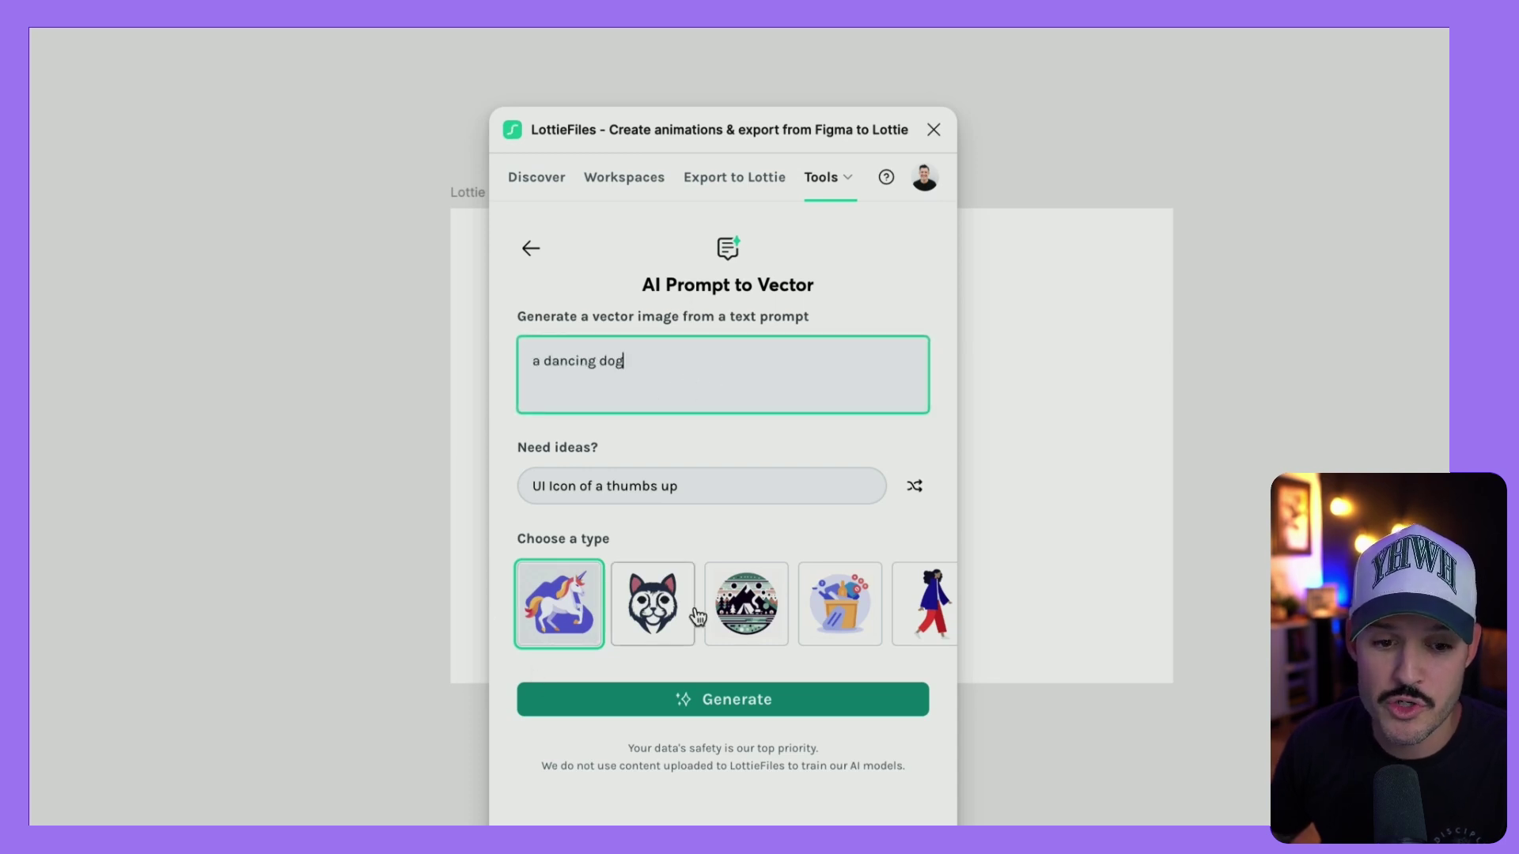
click(668, 701)
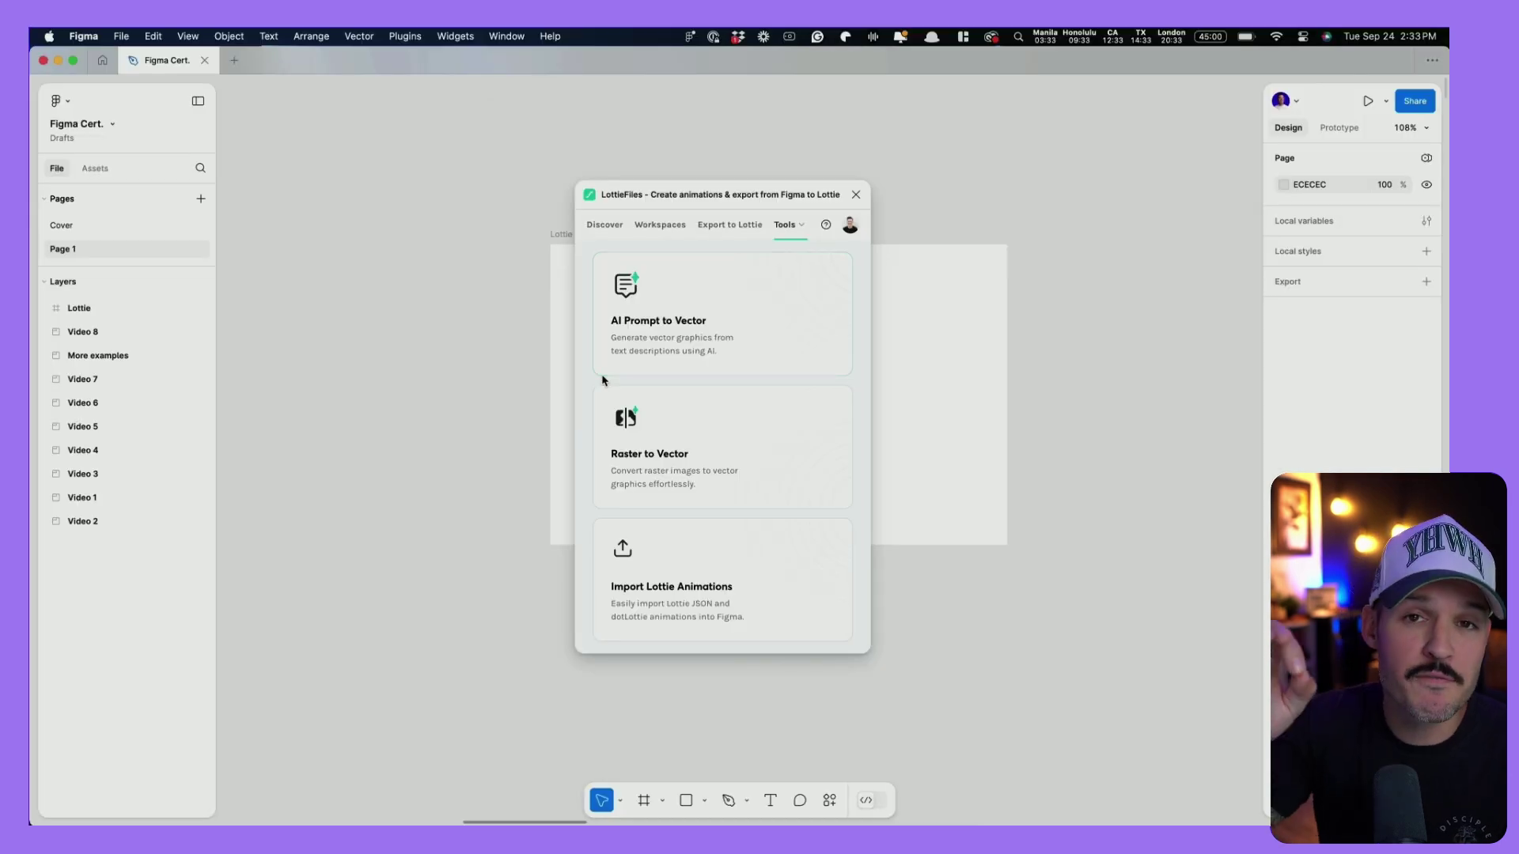
- Convert a maple leaf image with Raster to Vector, then return to the Tools list
mouse_move(742, 469)
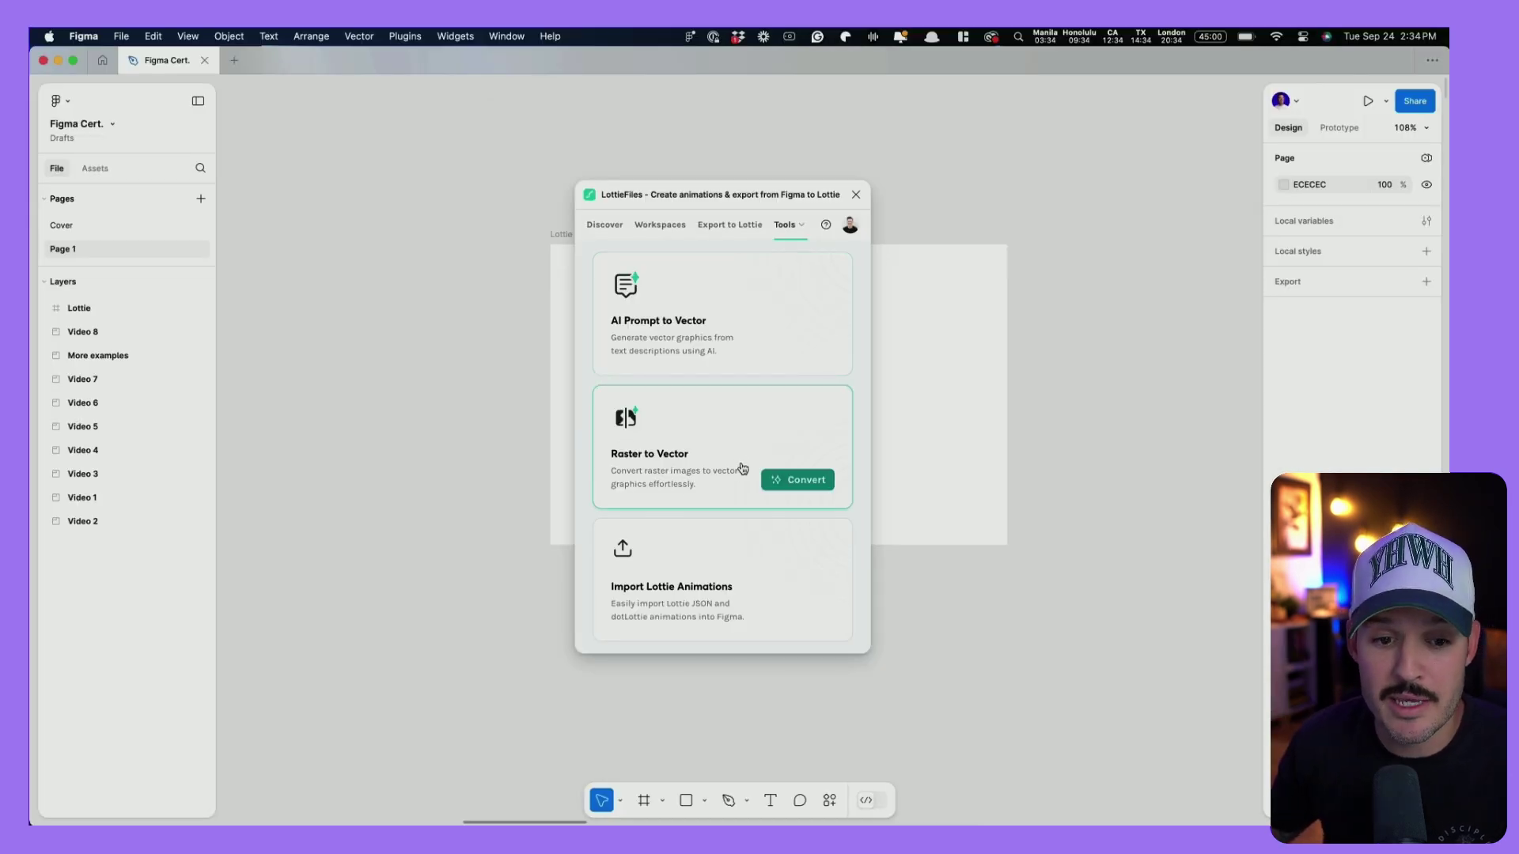
click(689, 456)
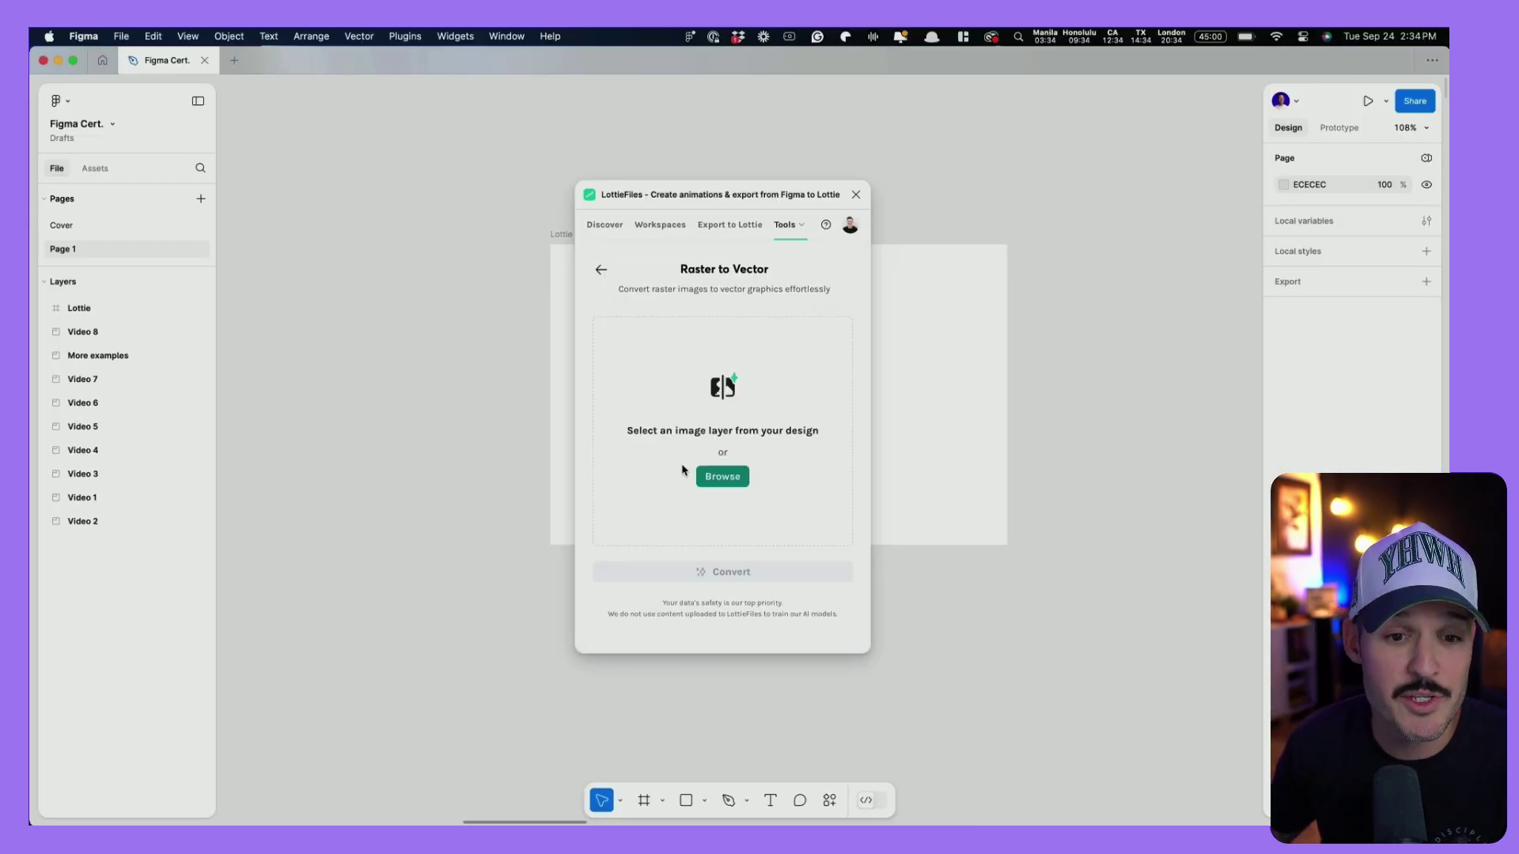
click(722, 477)
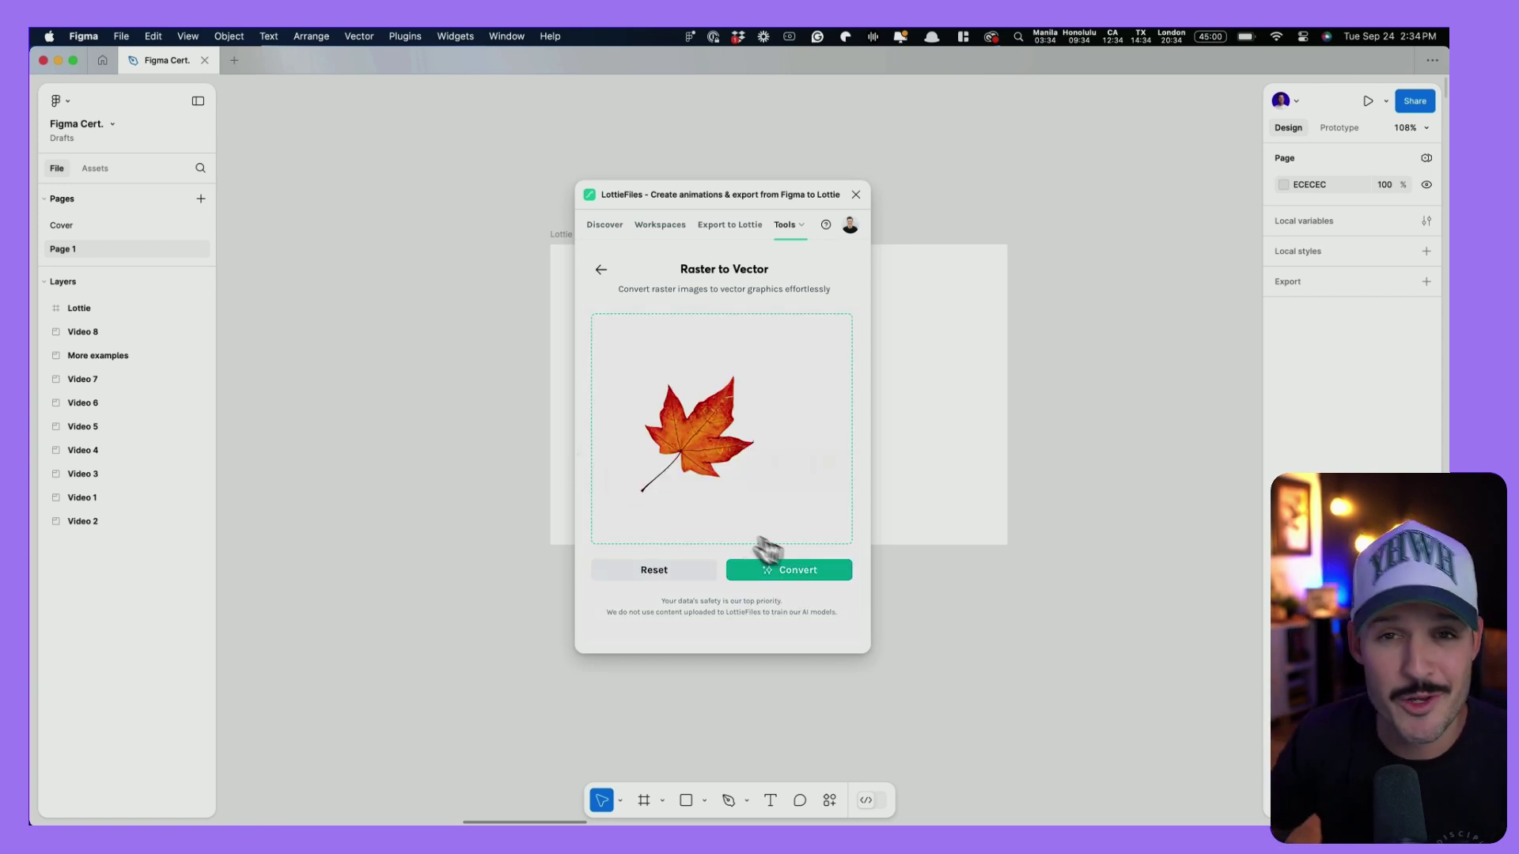
click(790, 570)
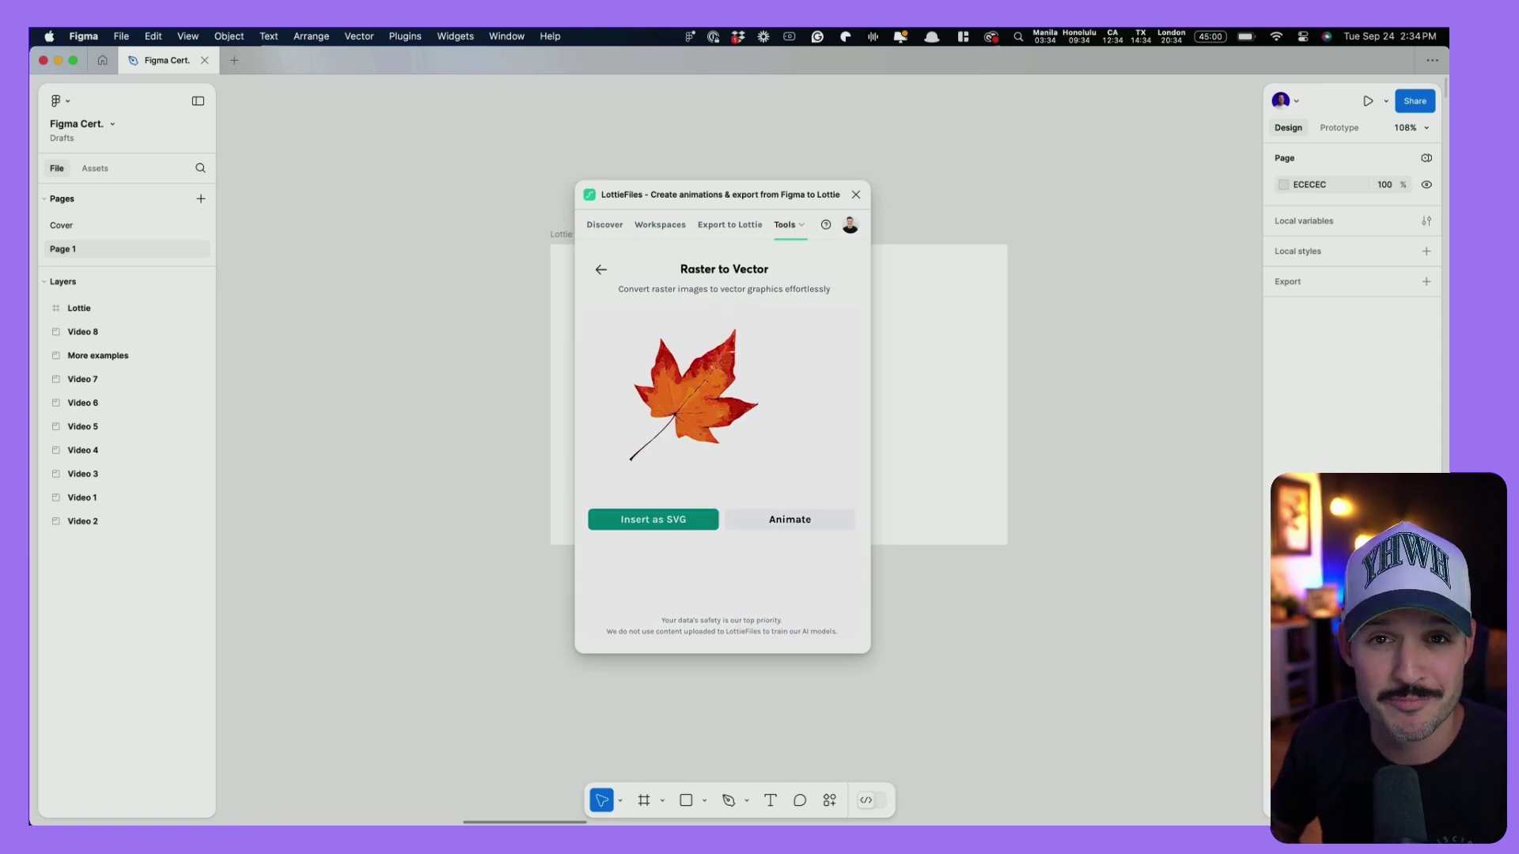
click(601, 269)
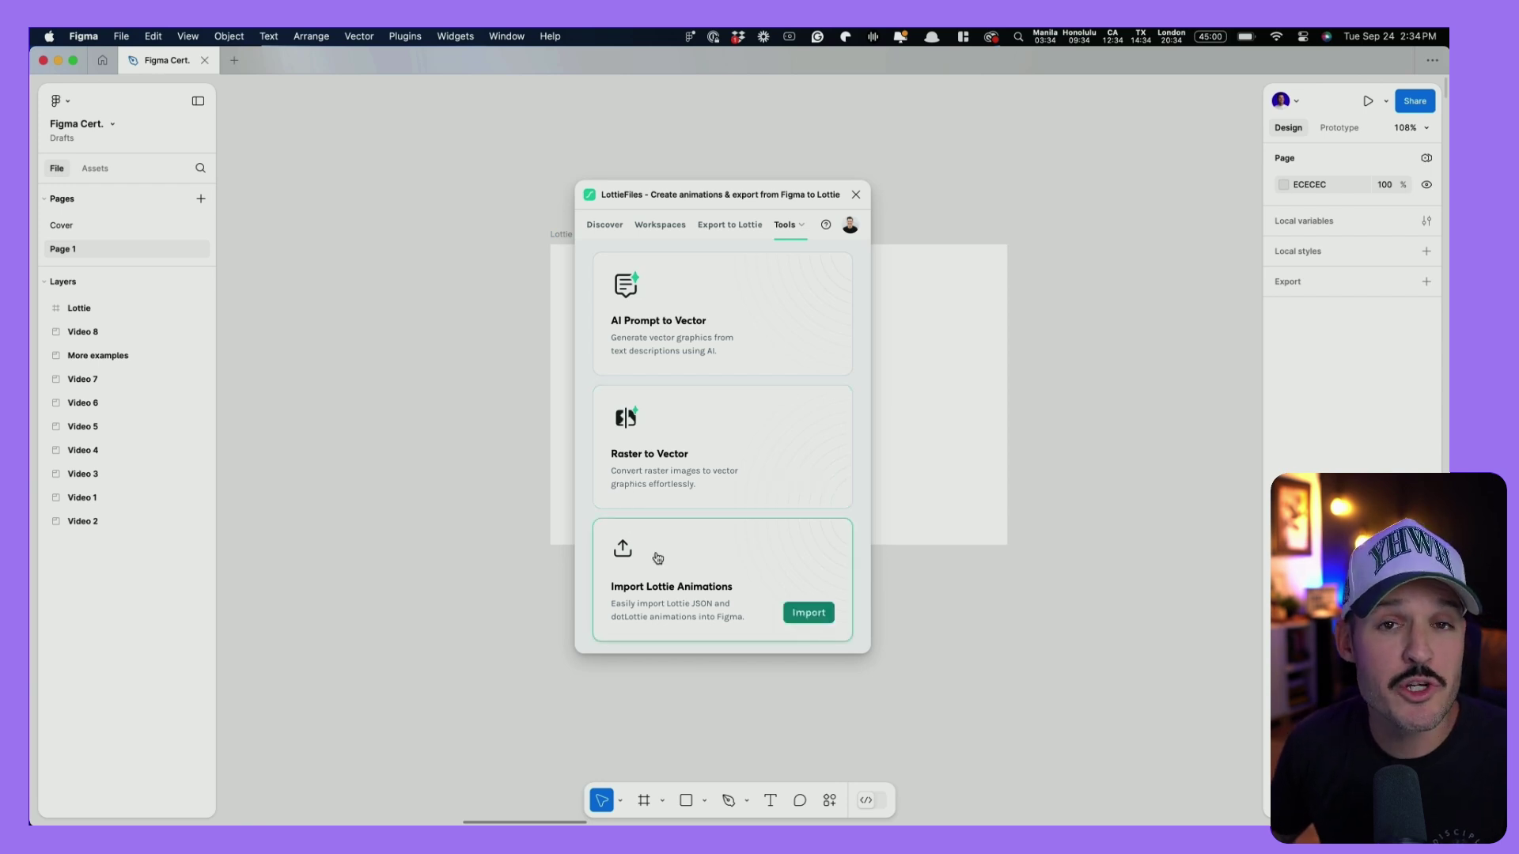
- Import the downloaded trophy badge Lottie file into the plugin's Import Lottie Animations drop zone
click(711, 591)
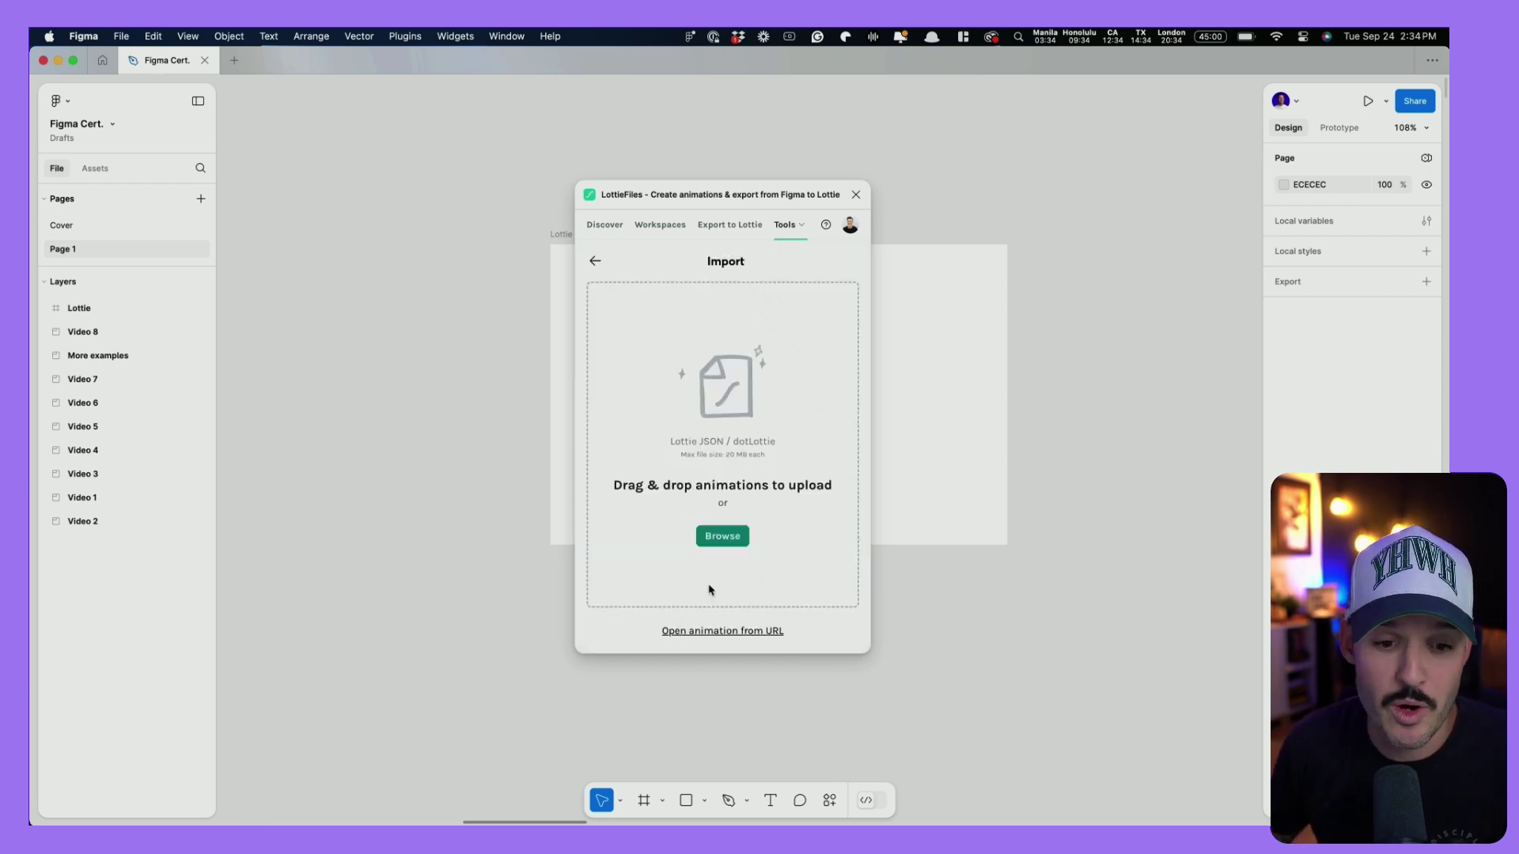
click(729, 633)
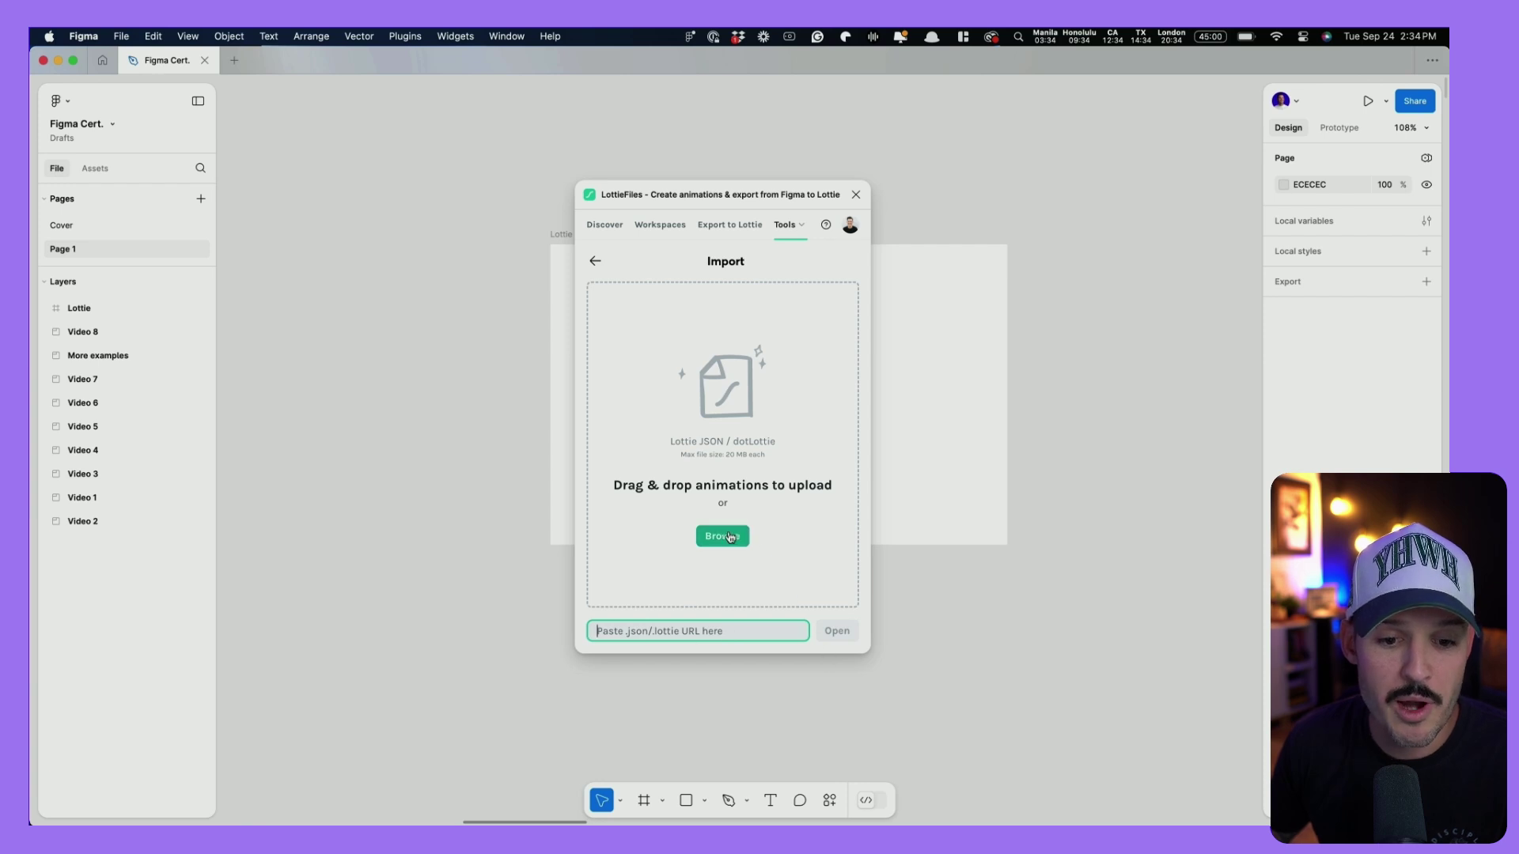
click(1258, 791)
drag(1297, 340, 731, 411)
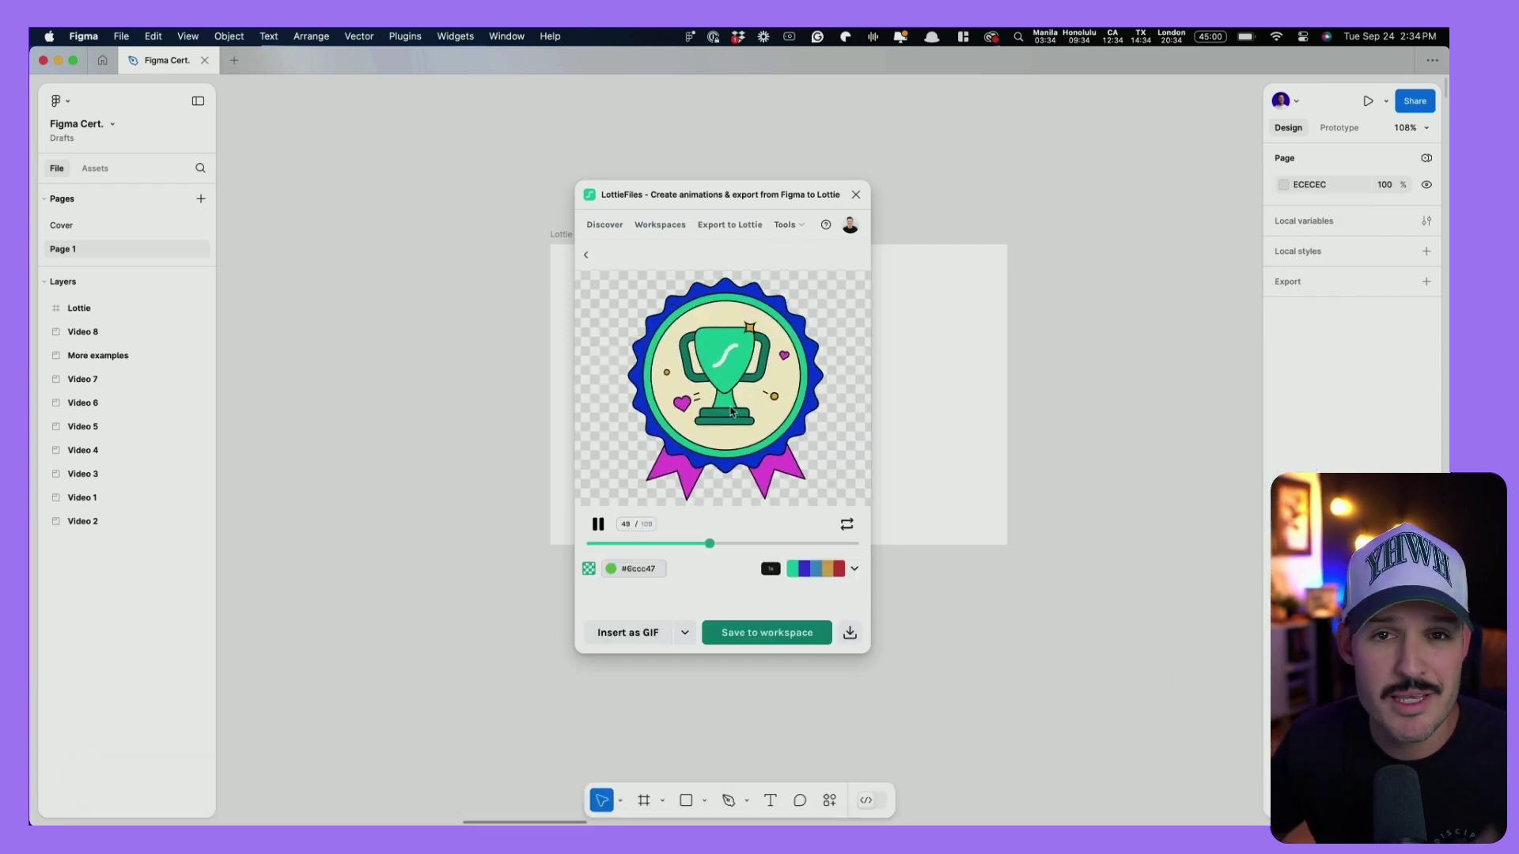